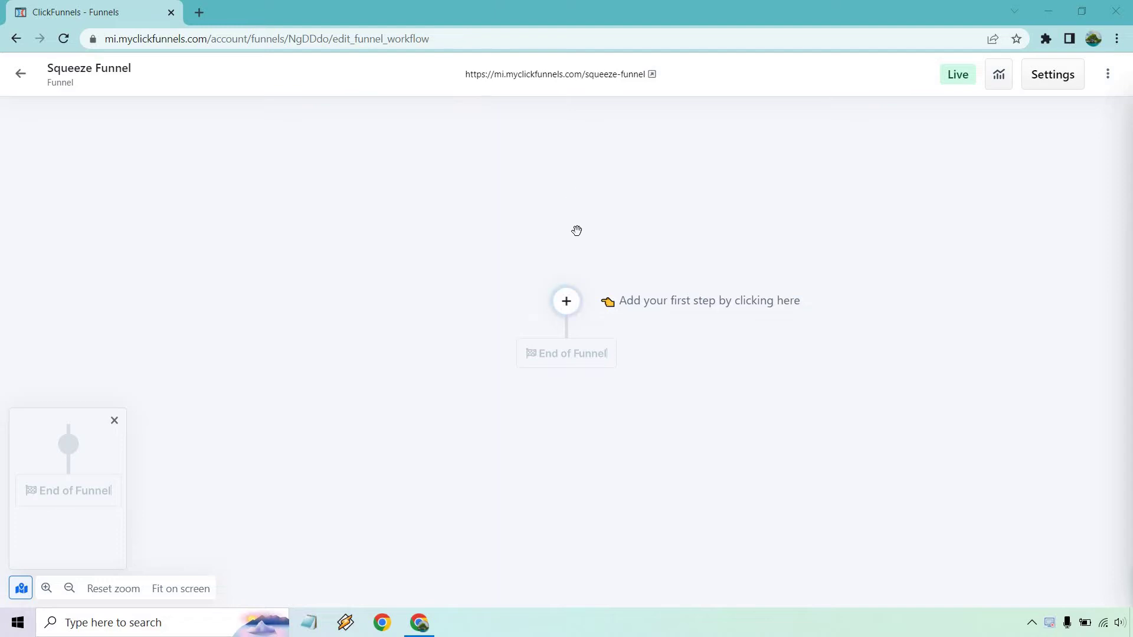
Step: Create a new blank page step named Squeeze Page at /squeeze-page with default settings
{"action": "left_click", "coordinate": [568, 304]}
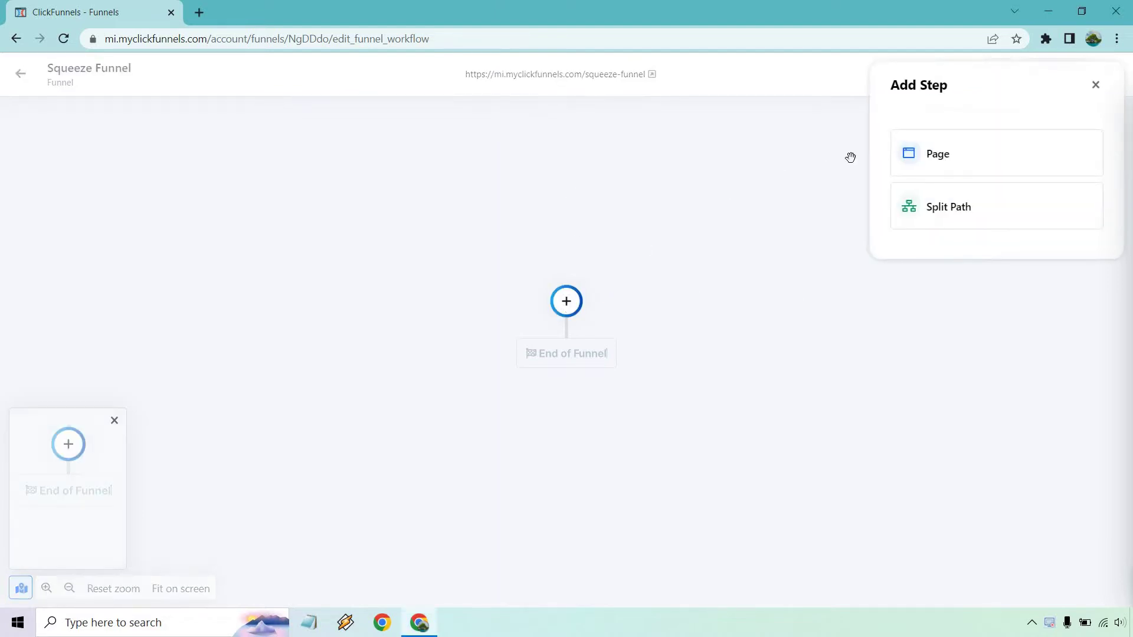
{"action": "left_click", "coordinate": [925, 162]}
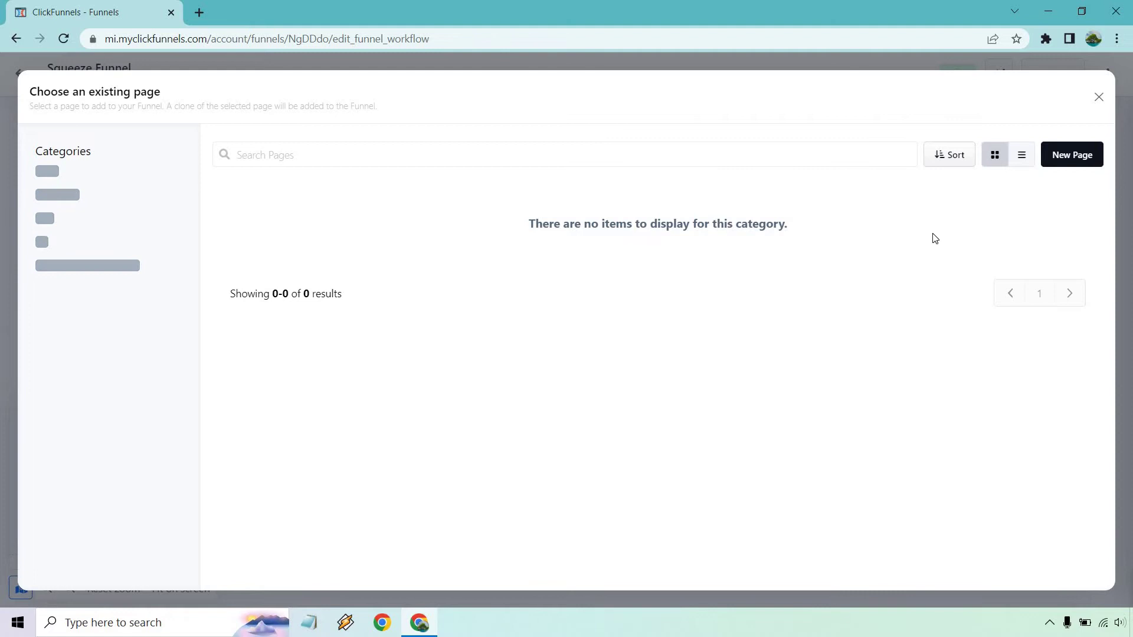
{"action": "left_click", "coordinate": [1072, 157]}
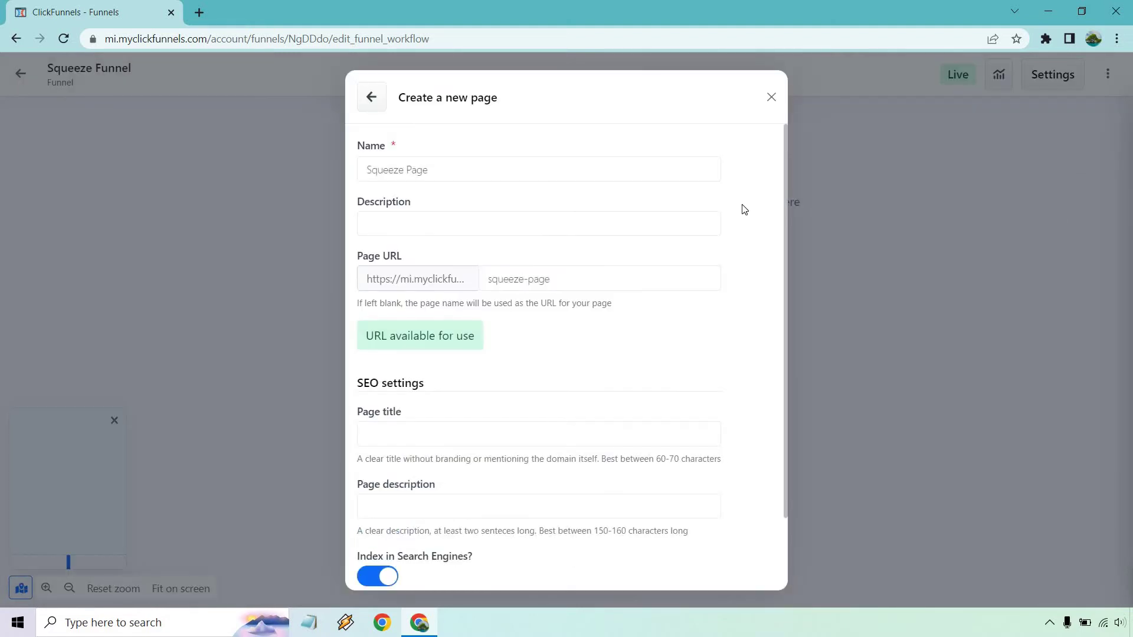
{"action": "scroll", "coordinate": [744, 210], "scroll_direction": "down", "scroll_amount": 2}
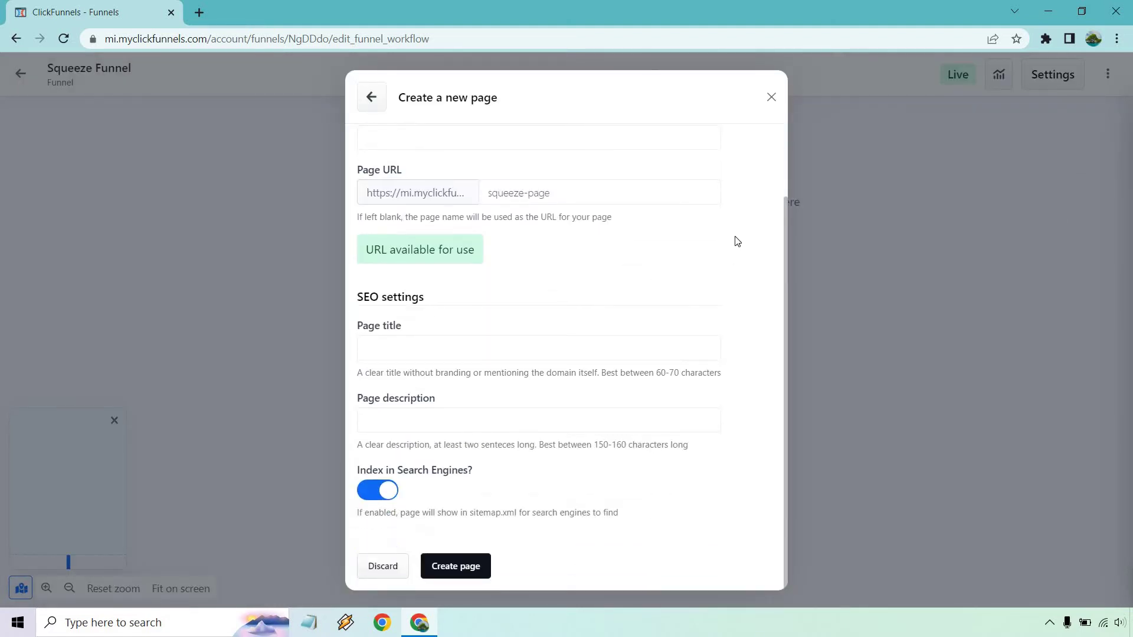
{"action": "left_click", "coordinate": [464, 566]}
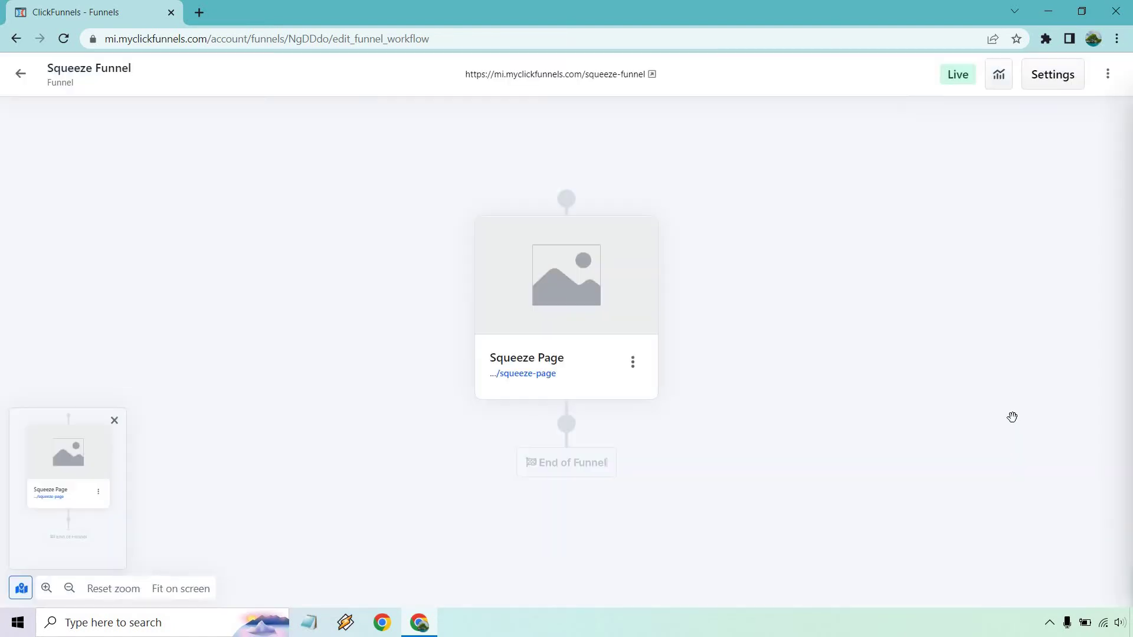
Step: Add a blank 'Thanks' page step at /thanks--b07c1 right after the Squeeze Page
{"action": "left_click", "coordinate": [566, 426]}
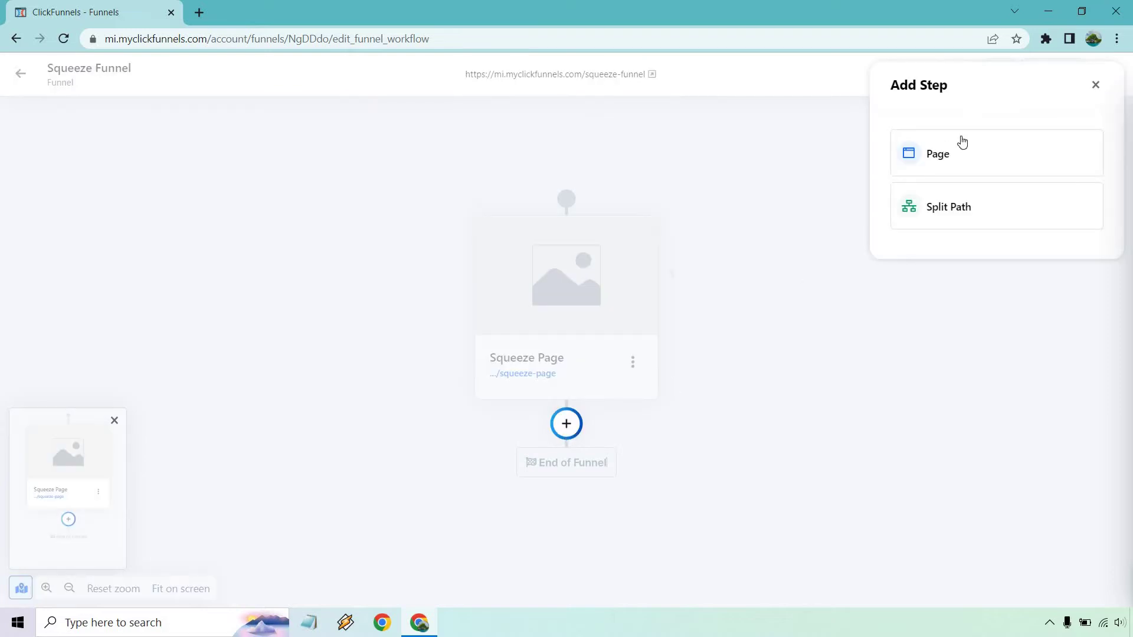
{"action": "left_click", "coordinate": [962, 161]}
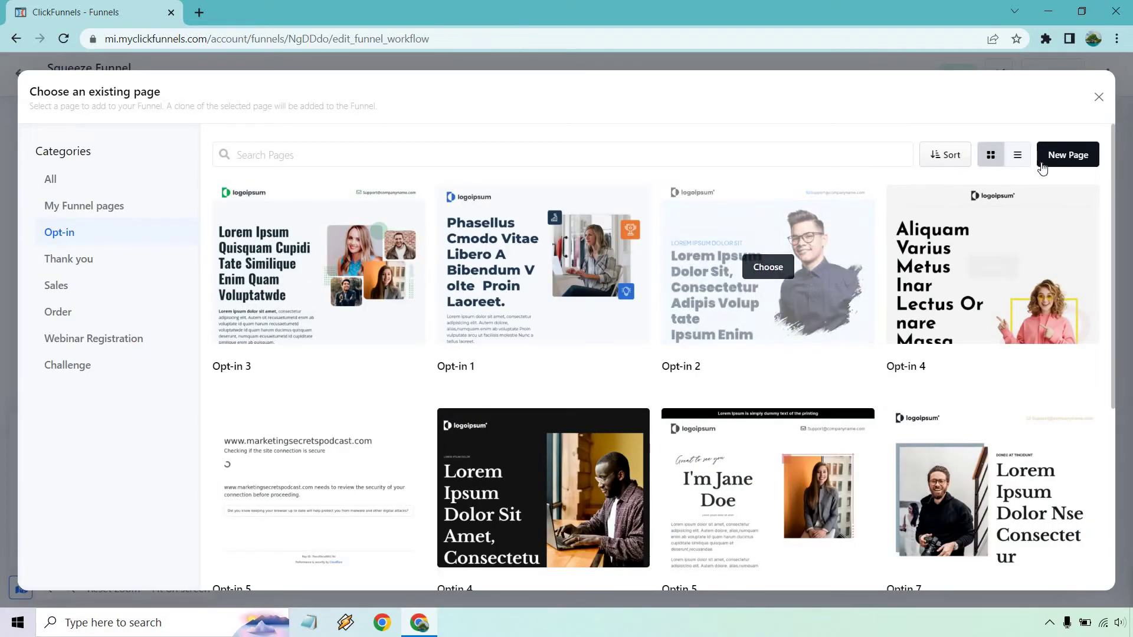
{"action": "left_click", "coordinate": [1049, 161]}
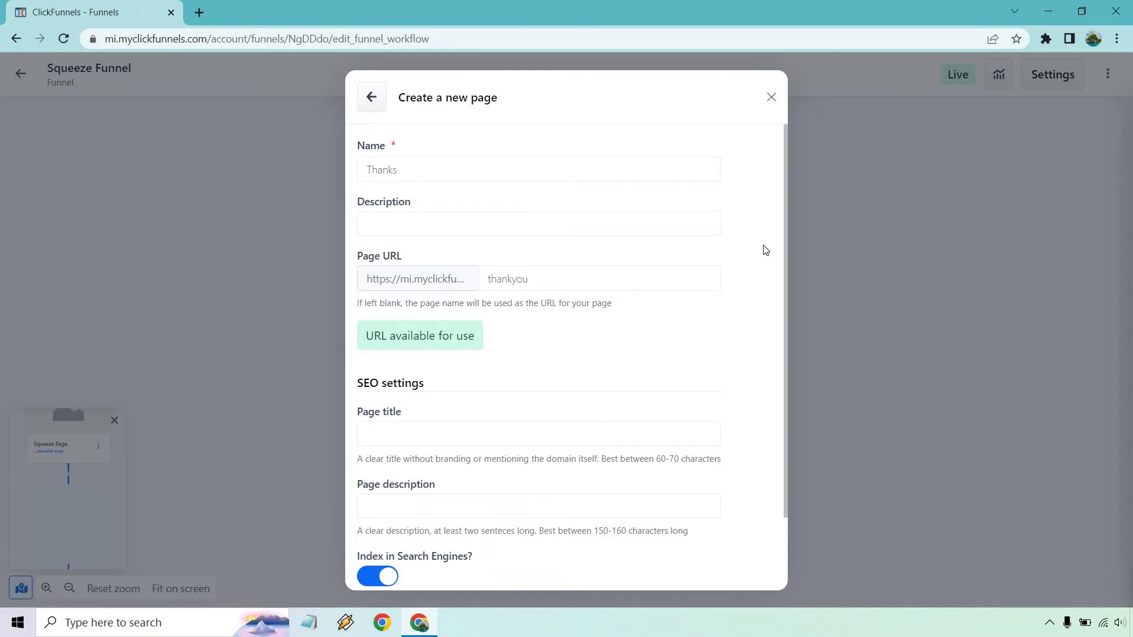
{"action": "scroll", "coordinate": [765, 250], "scroll_direction": "down", "scroll_amount": 2}
{"action": "left_click", "coordinate": [454, 567]}
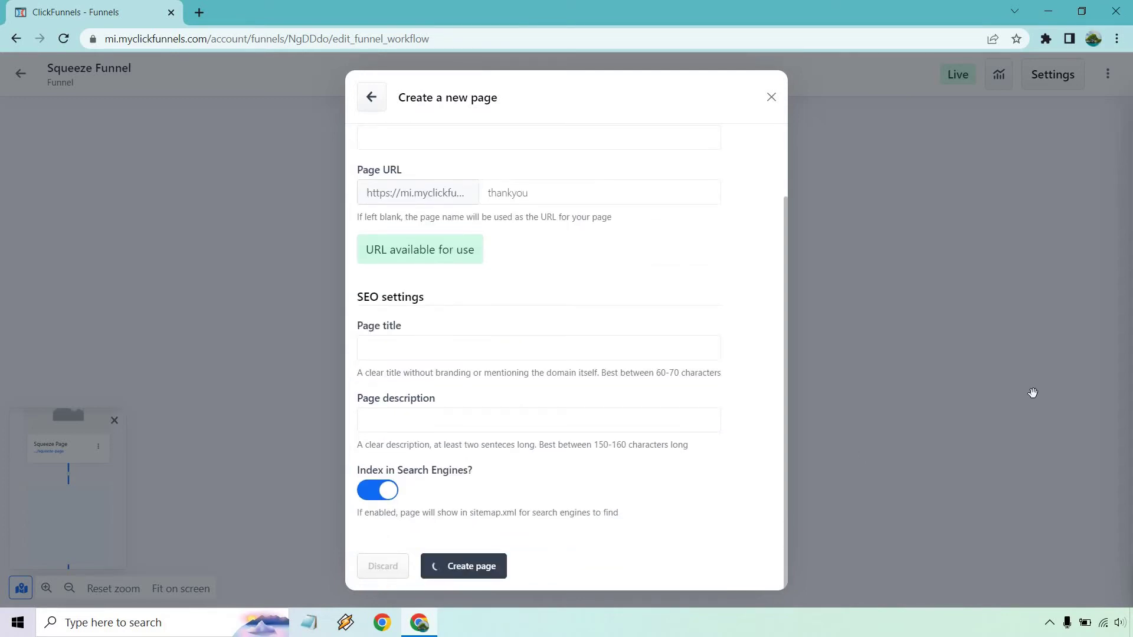
{"action": "scroll", "coordinate": [1005, 388], "scroll_direction": "up", "scroll_amount": 3}
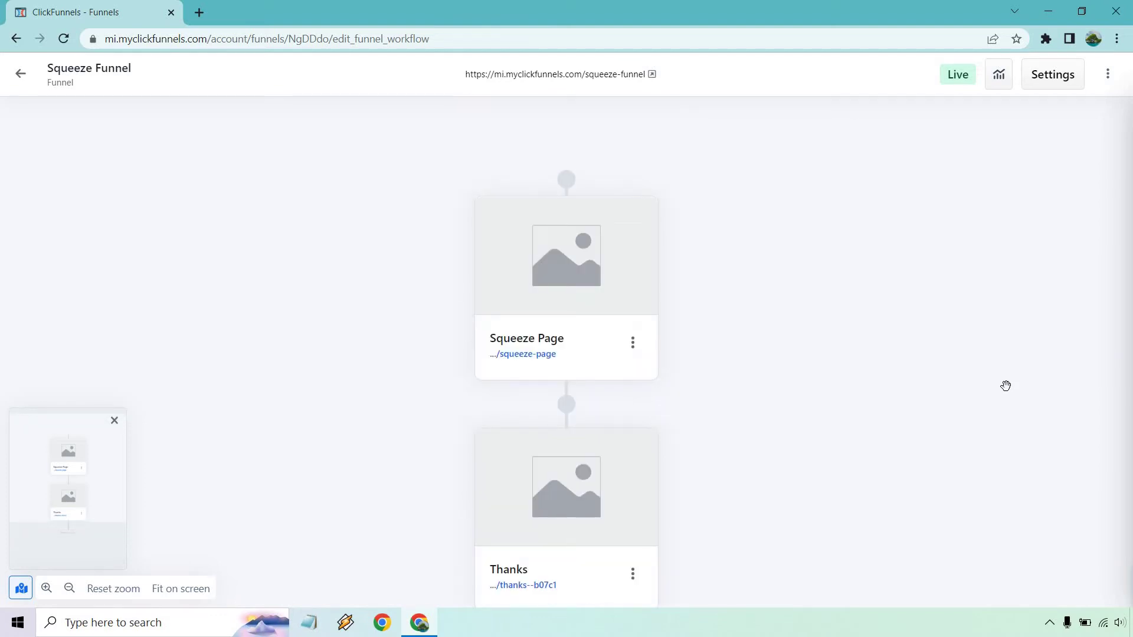
{"action": "scroll", "coordinate": [1006, 384], "scroll_direction": "down", "scroll_amount": 2}
{"action": "scroll", "coordinate": [773, 256], "scroll_direction": "up", "scroll_amount": 2}
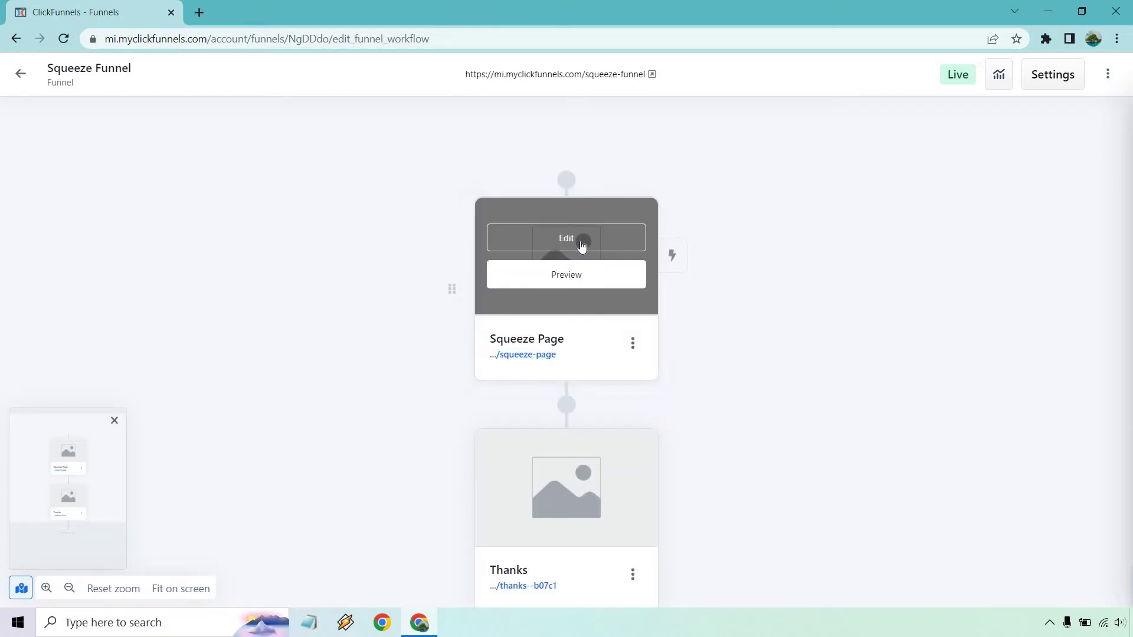
Step: Open the Squeeze Page in the editor and add a wide blank section with a one-column row
{"action": "left_click", "coordinate": [582, 246]}
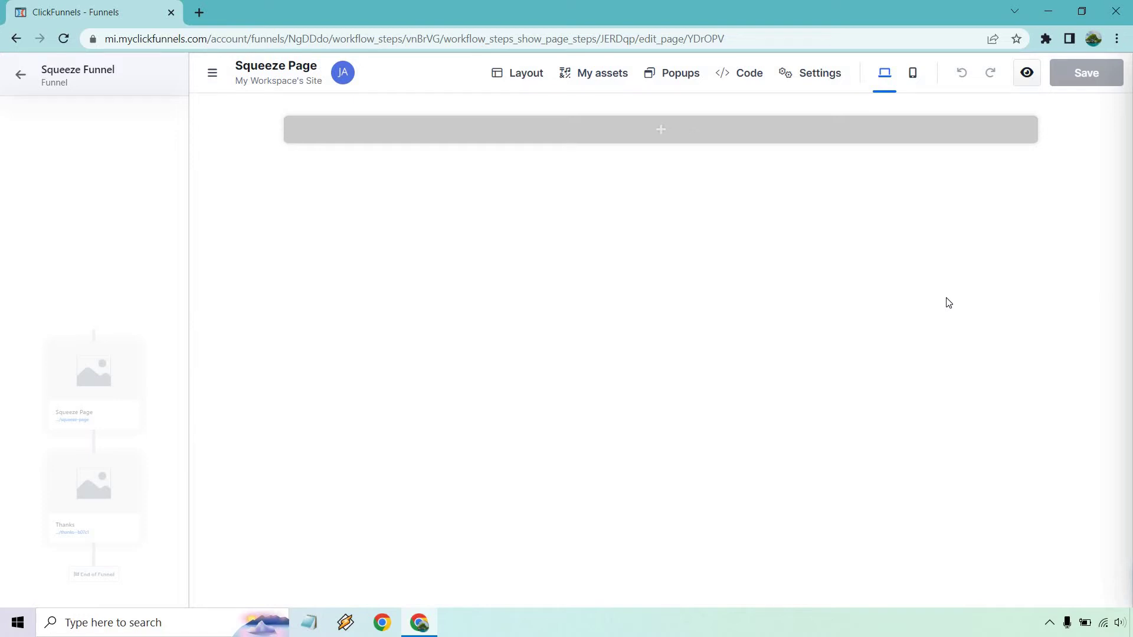
{"action": "left_click", "coordinate": [707, 134]}
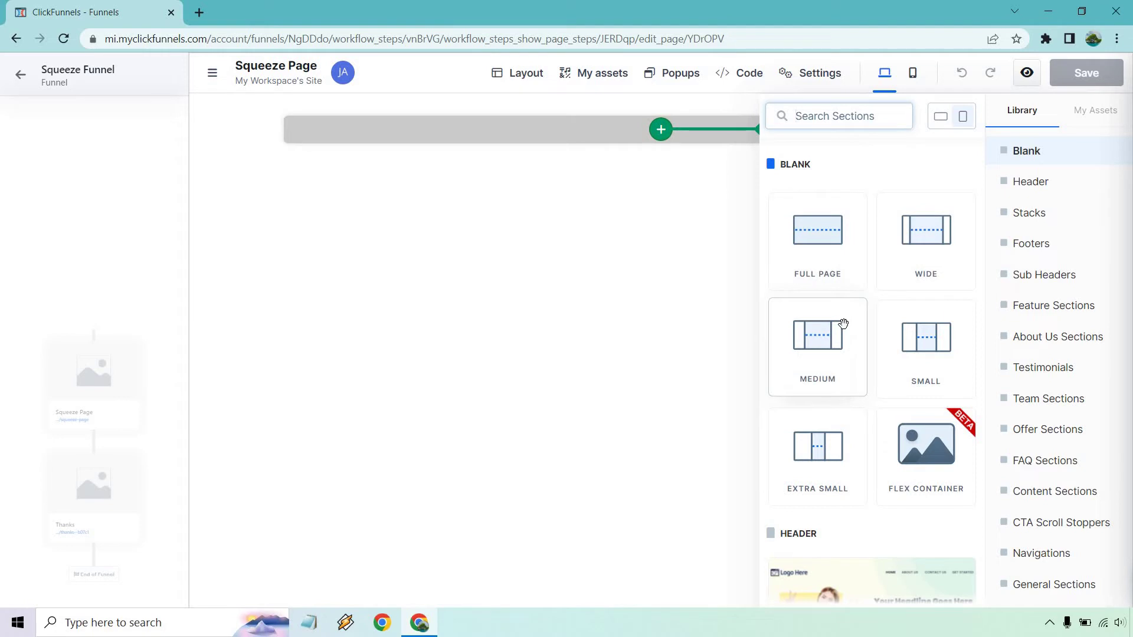
{"action": "left_click", "coordinate": [923, 245]}
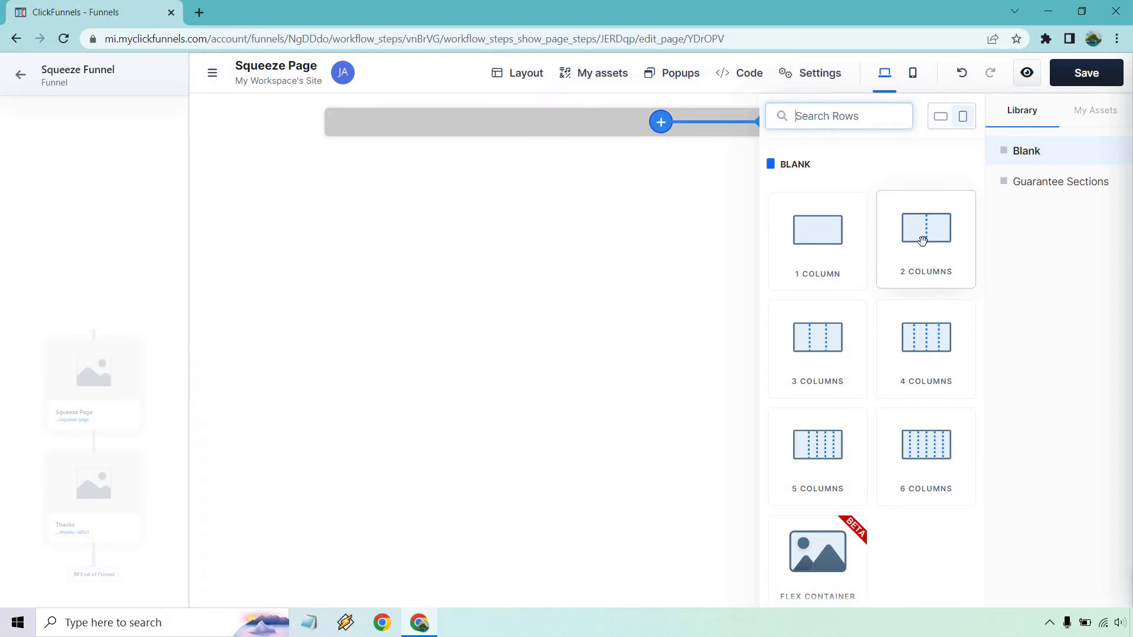
{"action": "left_click", "coordinate": [820, 245]}
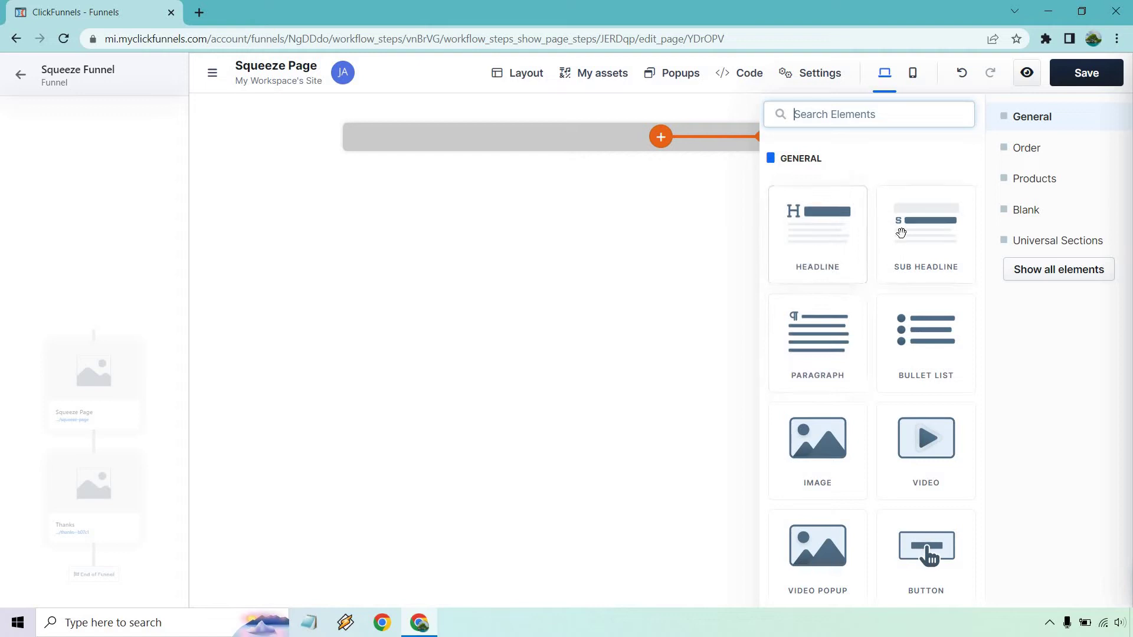
{"action": "scroll", "coordinate": [919, 287], "scroll_direction": "down", "scroll_amount": 4}
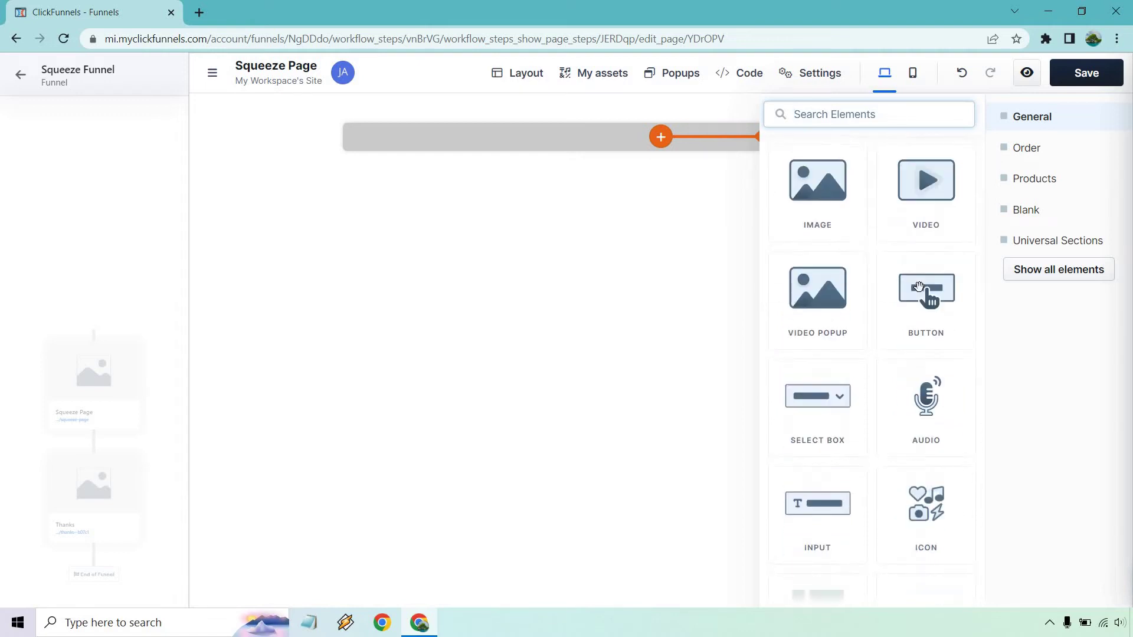
{"action": "scroll", "coordinate": [919, 286], "scroll_direction": "down", "scroll_amount": 3}
{"action": "scroll", "coordinate": [917, 287], "scroll_direction": "up", "scroll_amount": 4}
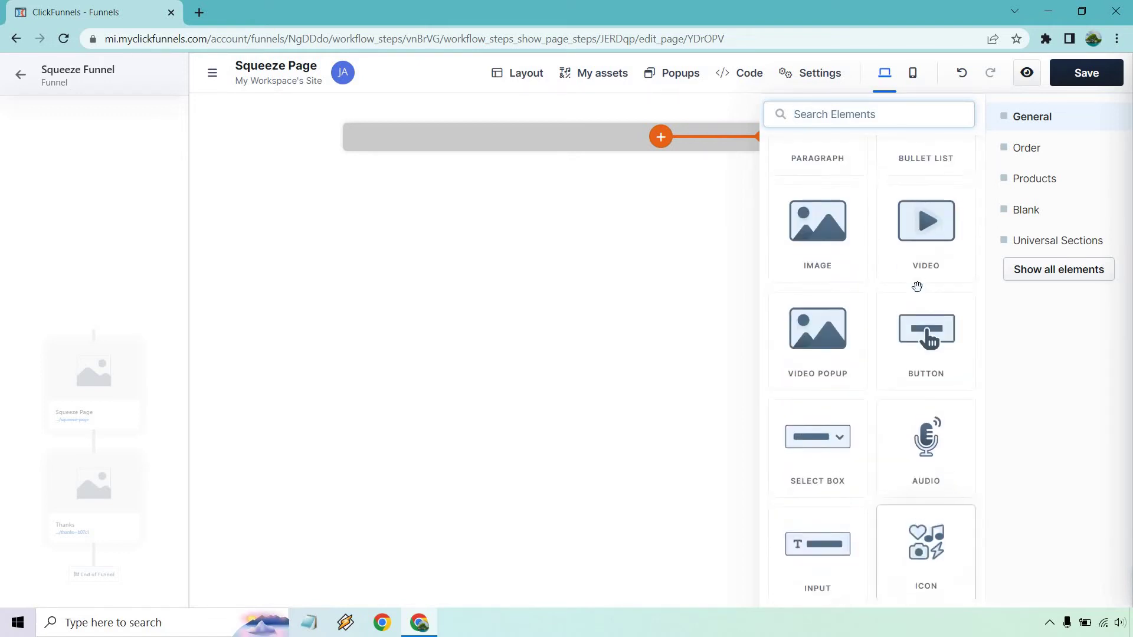
{"action": "scroll", "coordinate": [917, 286], "scroll_direction": "up", "scroll_amount": 3}
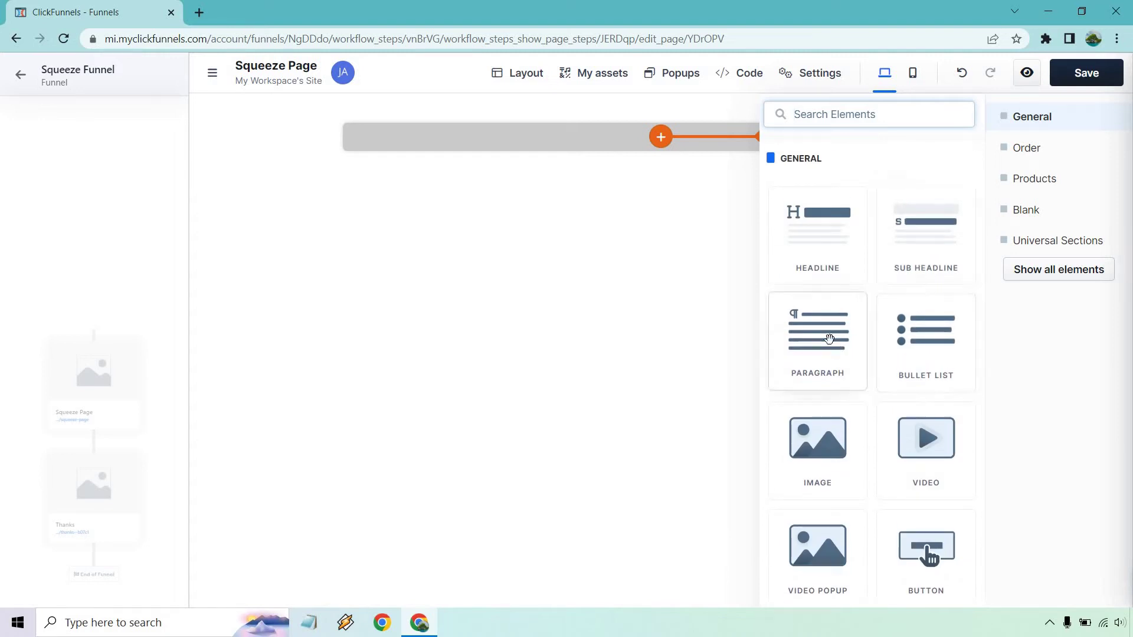
Step: Add a paragraph and replace its placeholder with 'Free eBook Valued At $47', spellchecking eBook
{"action": "left_click", "coordinate": [830, 338]}
{"action": "left_click", "coordinate": [607, 153]}
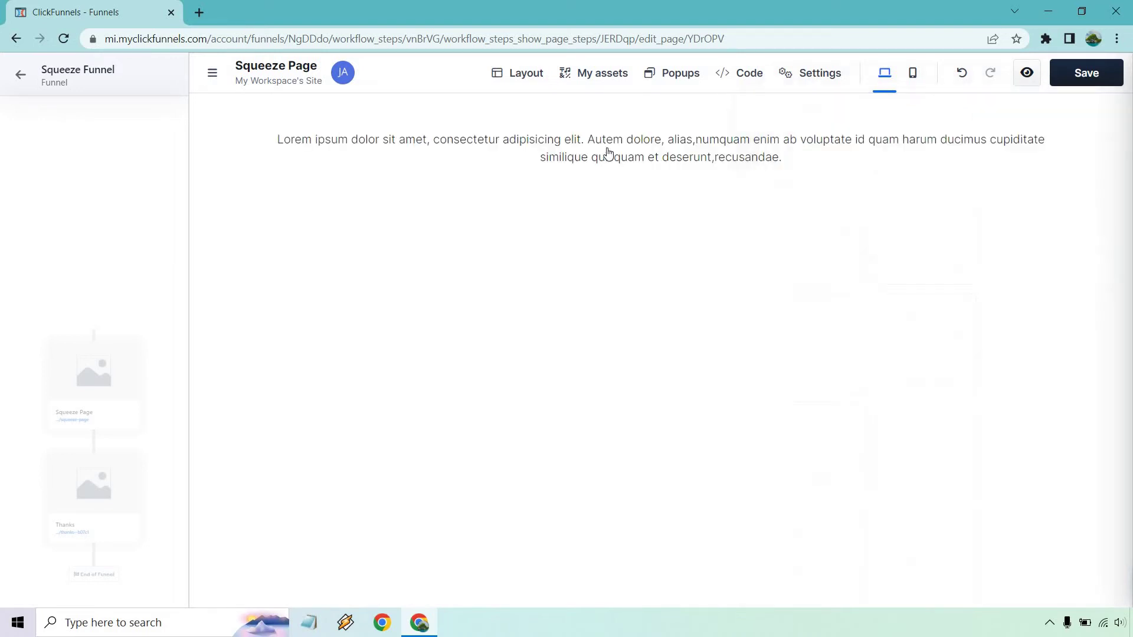
{"action": "double_click", "coordinate": [607, 155]}
{"action": "left_click", "coordinate": [642, 144]}
{"action": "triple_click", "coordinate": [642, 141]}
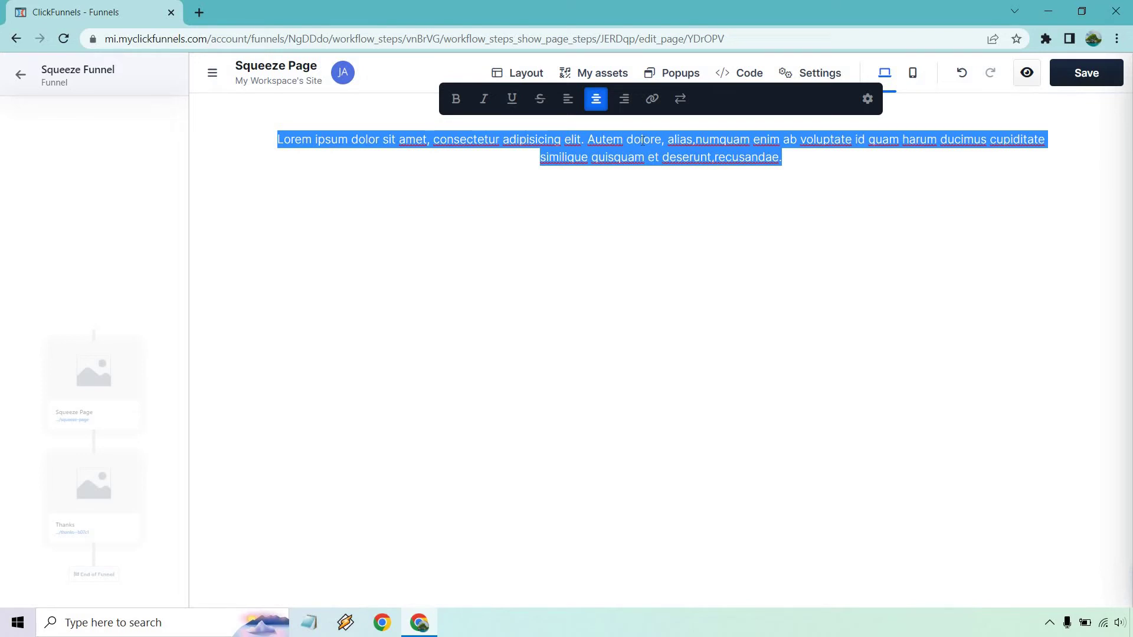
{"action": "type", "text": "F"}
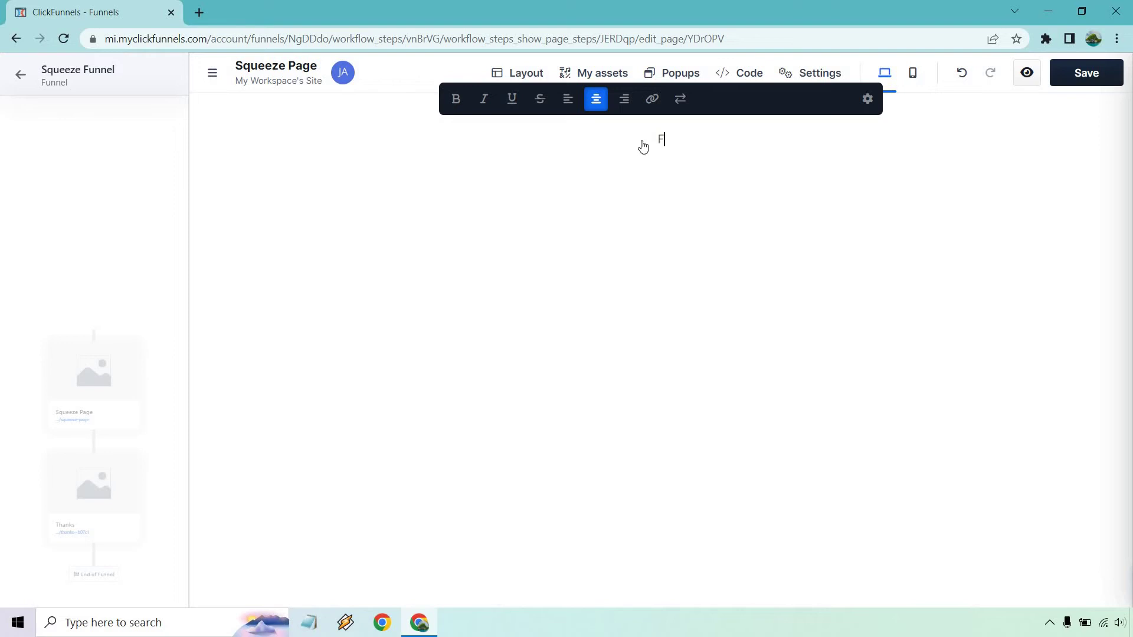
{"action": "type", "text": "ree Ebook Valued At $47"}
{"action": "right_click", "coordinate": [635, 145]}
{"action": "left_click", "coordinate": [654, 154]}
{"action": "left_click", "coordinate": [639, 248]}
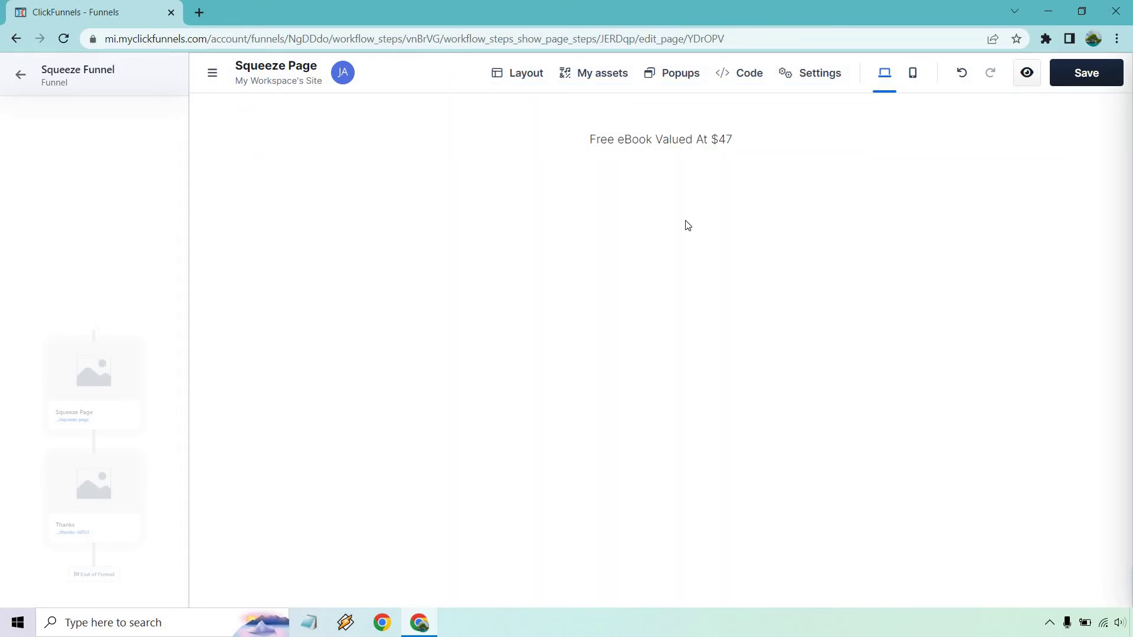
Step: Add a headline 'How To Get 70%+ Optins Using Cold Traffic' below the offer line, then select the offer line
{"action": "left_click", "coordinate": [675, 156]}
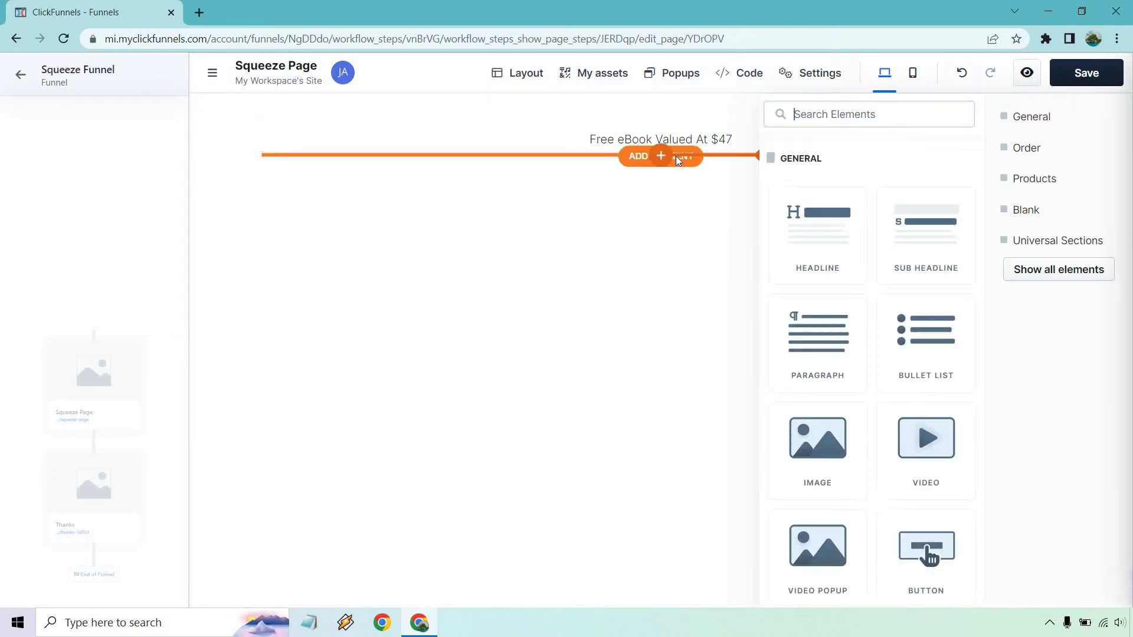
{"action": "left_click", "coordinate": [820, 243]}
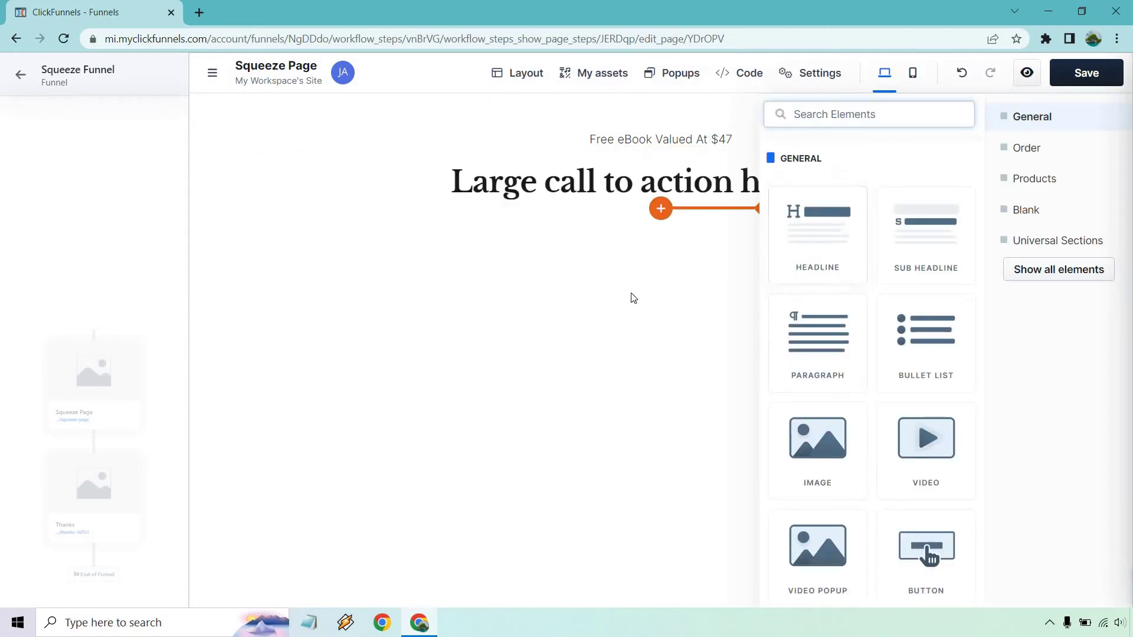
{"action": "triple_click", "coordinate": [614, 181]}
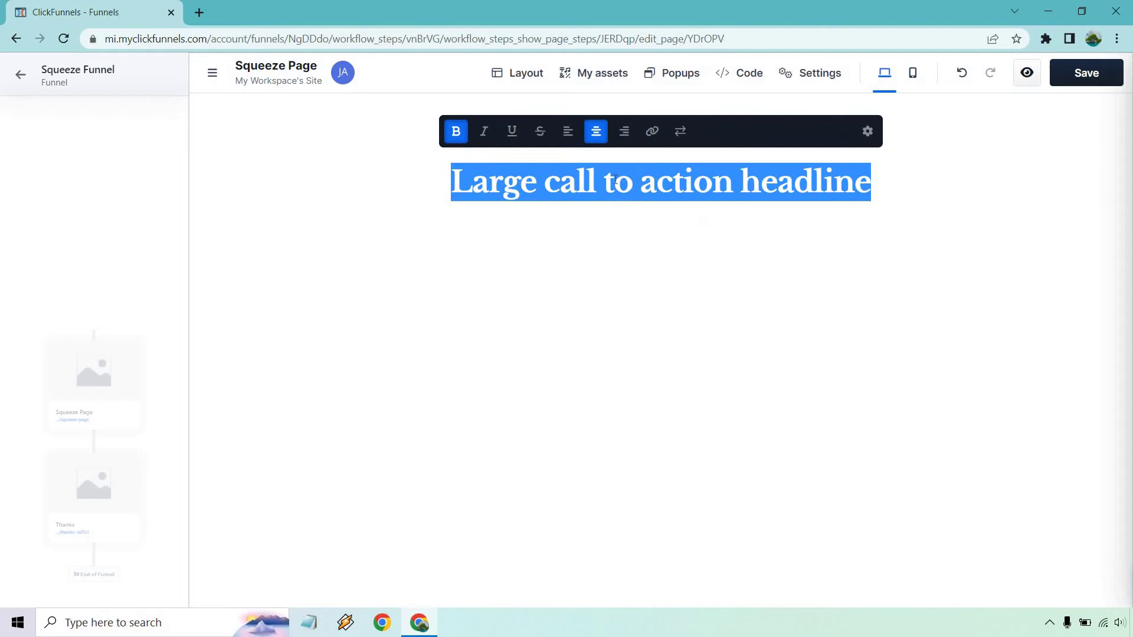
{"action": "key", "text": "BackSpace"}
{"action": "type", "text": "How "}
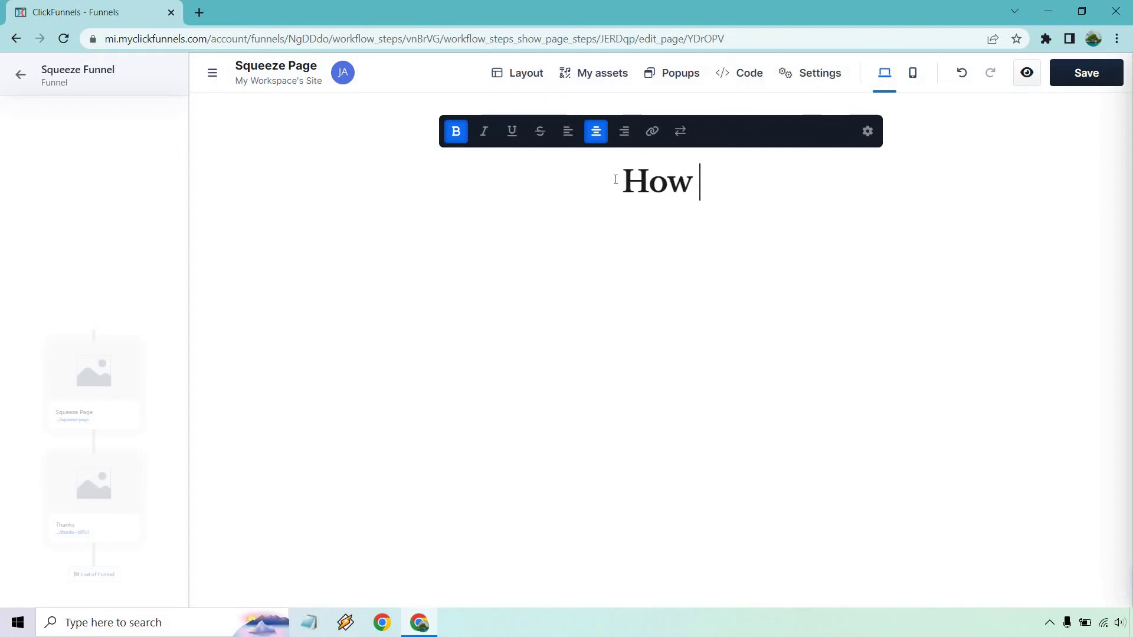
{"action": "type", "text": "To Get "}
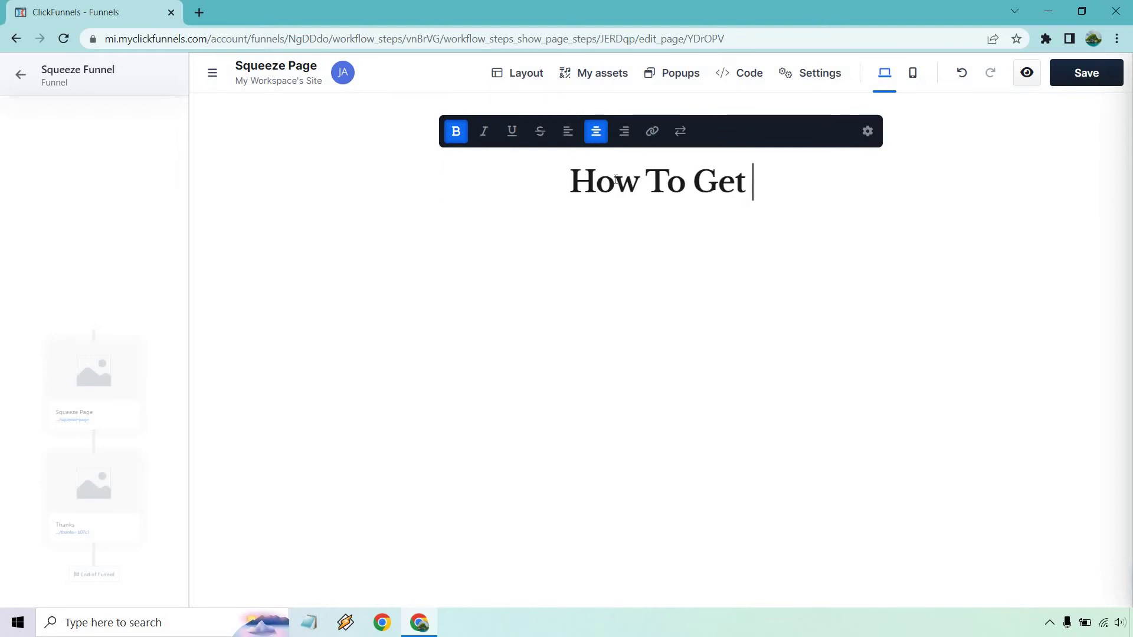
{"action": "type", "text": "70%"}
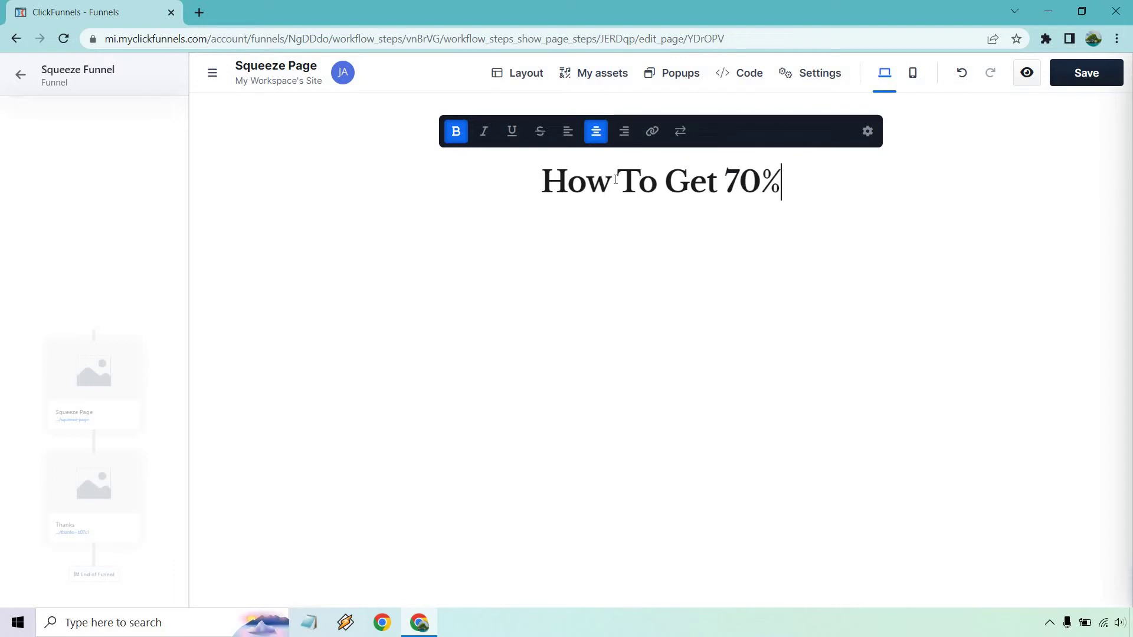
{"action": "type", "text": "+ "}
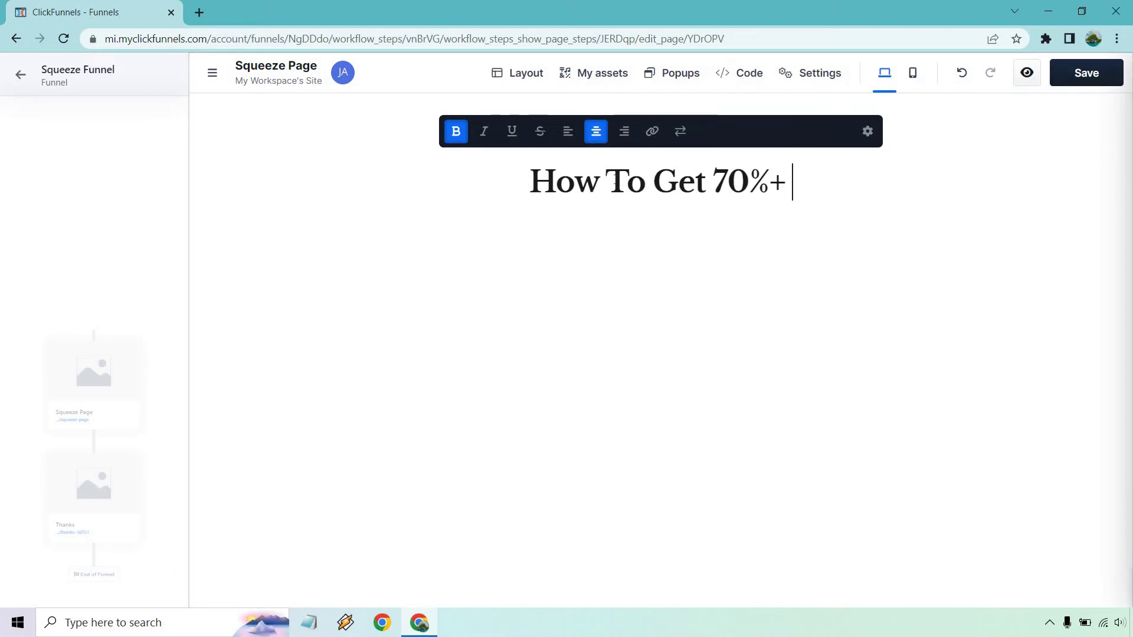
{"action": "type", "text": "Optins Usin"}
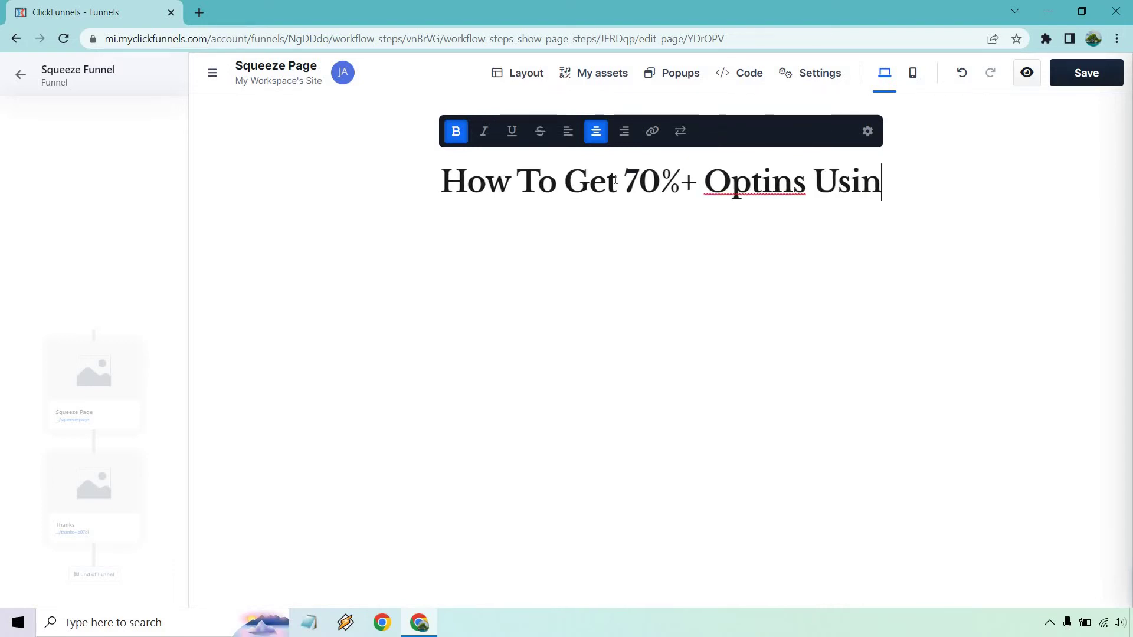
{"action": "type", "text": "g Cold Tra"}
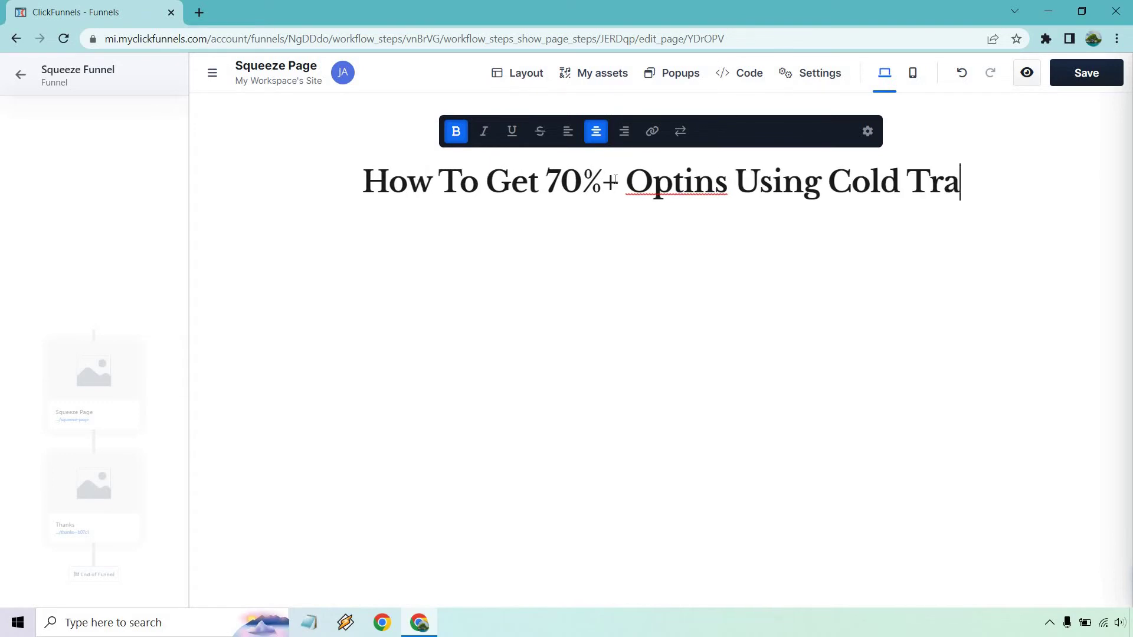
{"action": "type", "text": "ffic"}
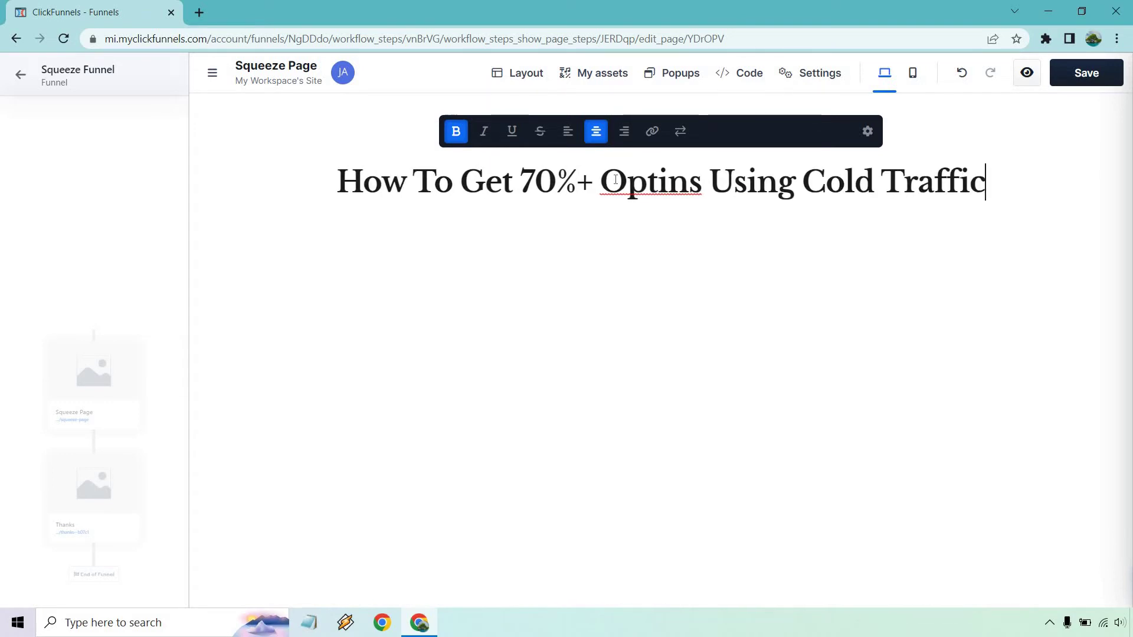
{"action": "left_click", "coordinate": [665, 294]}
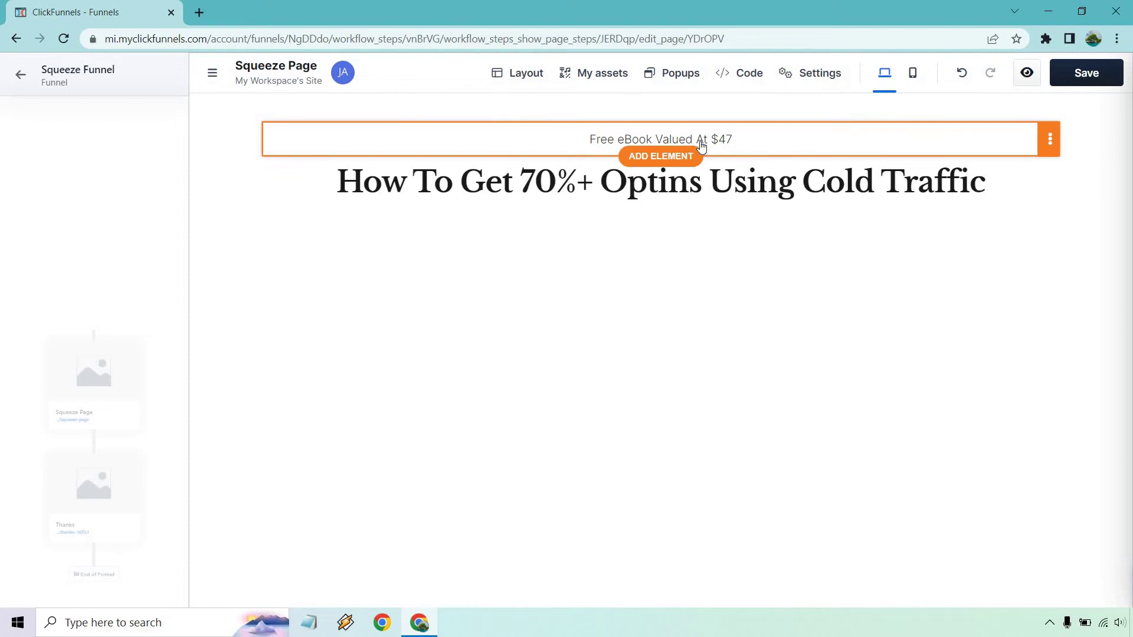
{"action": "left_click", "coordinate": [723, 139]}
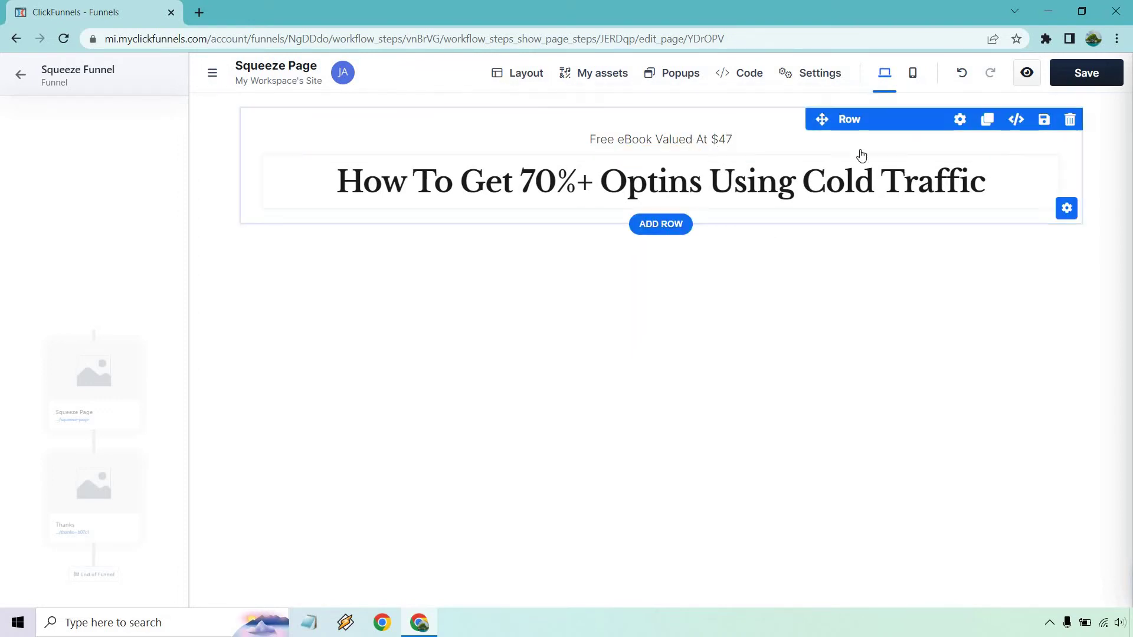
Step: Duplicate the offer line below the headline and retype it as 'Even If You're New To Creating Squeeze Pages'
{"action": "left_click", "coordinate": [1050, 139]}
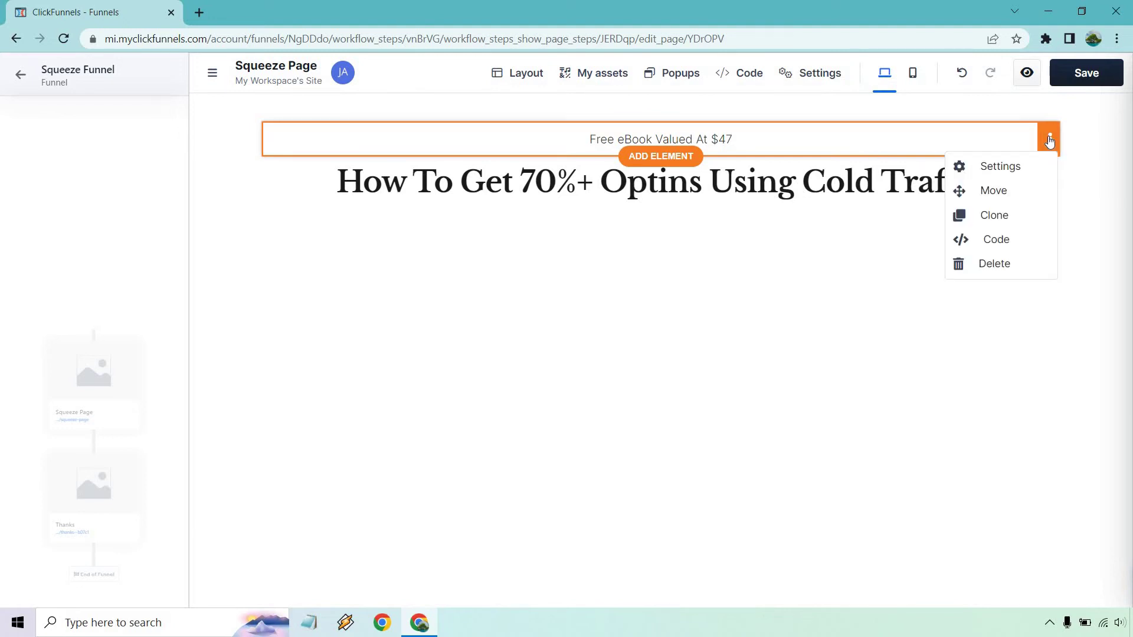
{"action": "left_click", "coordinate": [1026, 218]}
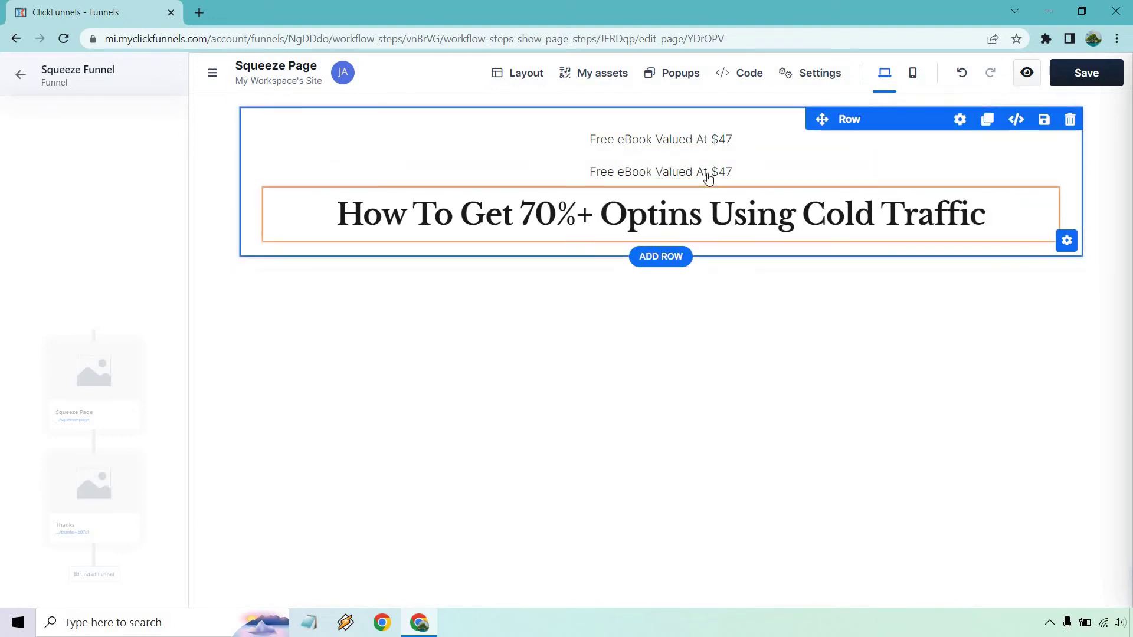
{"action": "mouse_move", "coordinate": [706, 174]}
{"action": "left_mouse_down"}
{"action": "mouse_move", "coordinate": [697, 247]}
{"action": "mouse_move", "coordinate": [750, 420]}
{"action": "mouse_move", "coordinate": [706, 319]}
{"action": "left_mouse_up"}
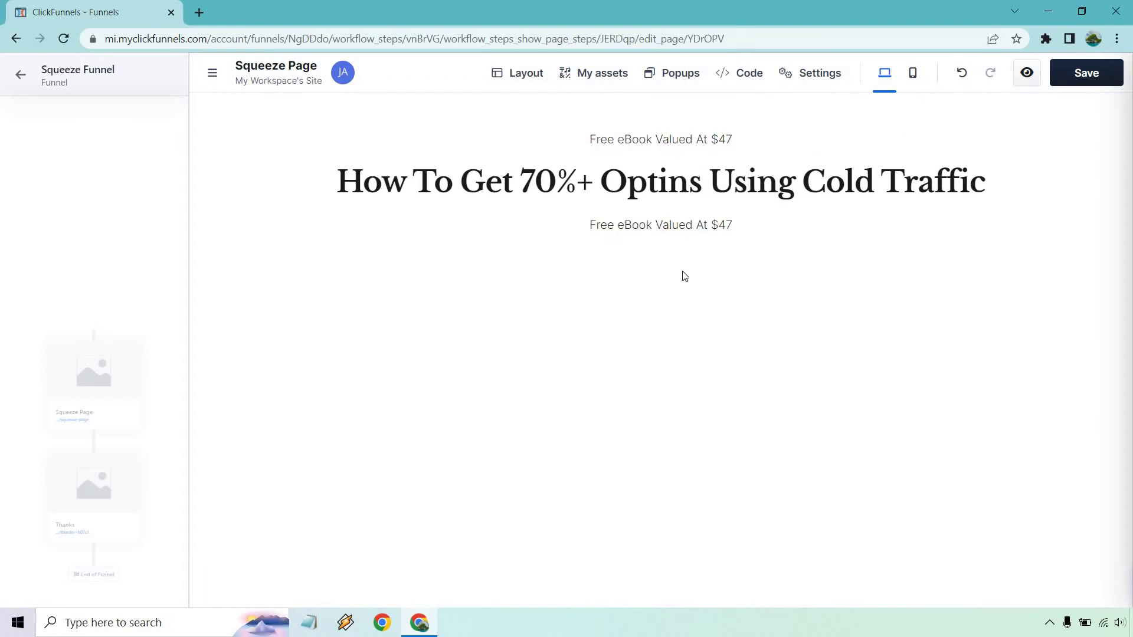
{"action": "left_click", "coordinate": [663, 228]}
{"action": "triple_click", "coordinate": [663, 225]}
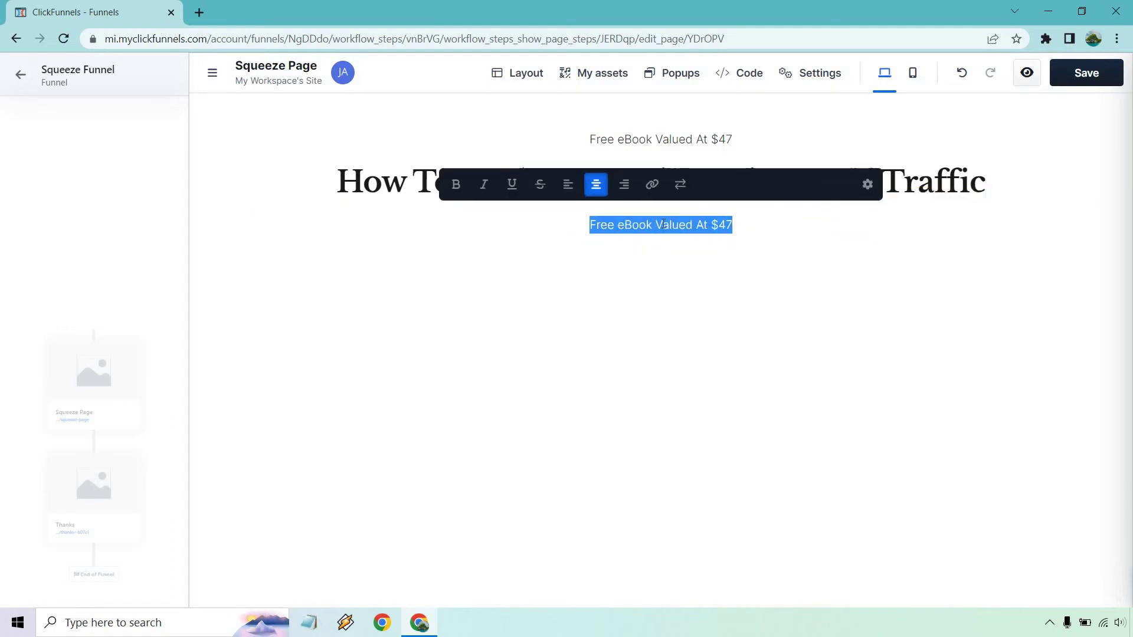
{"action": "type", "text": "Even If You"}
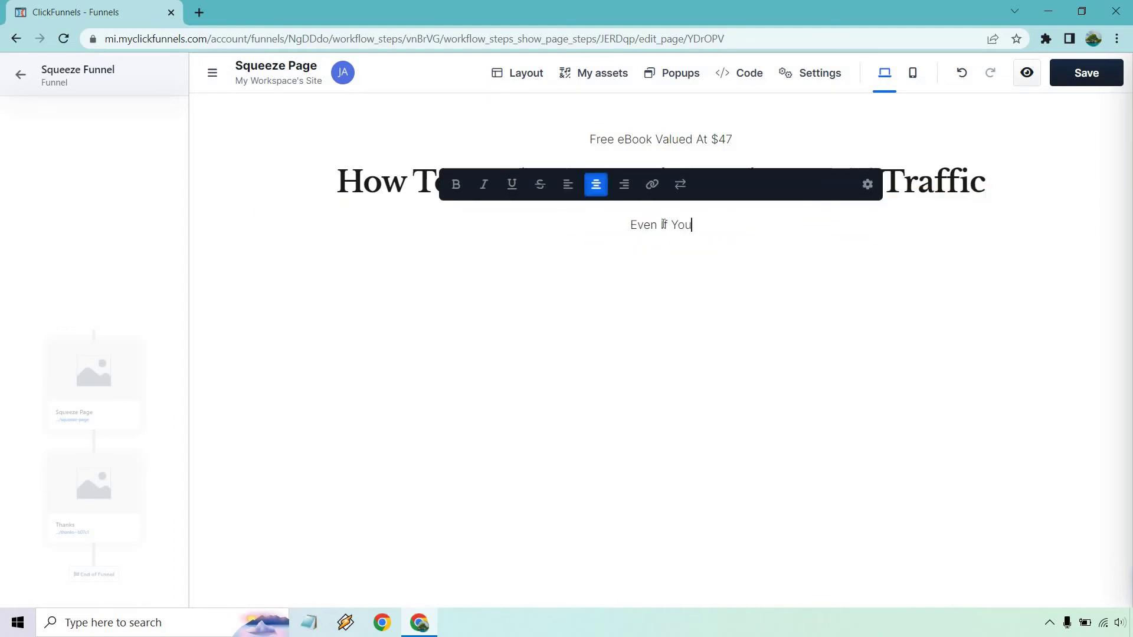
{"action": "type", "text": "'re New To"}
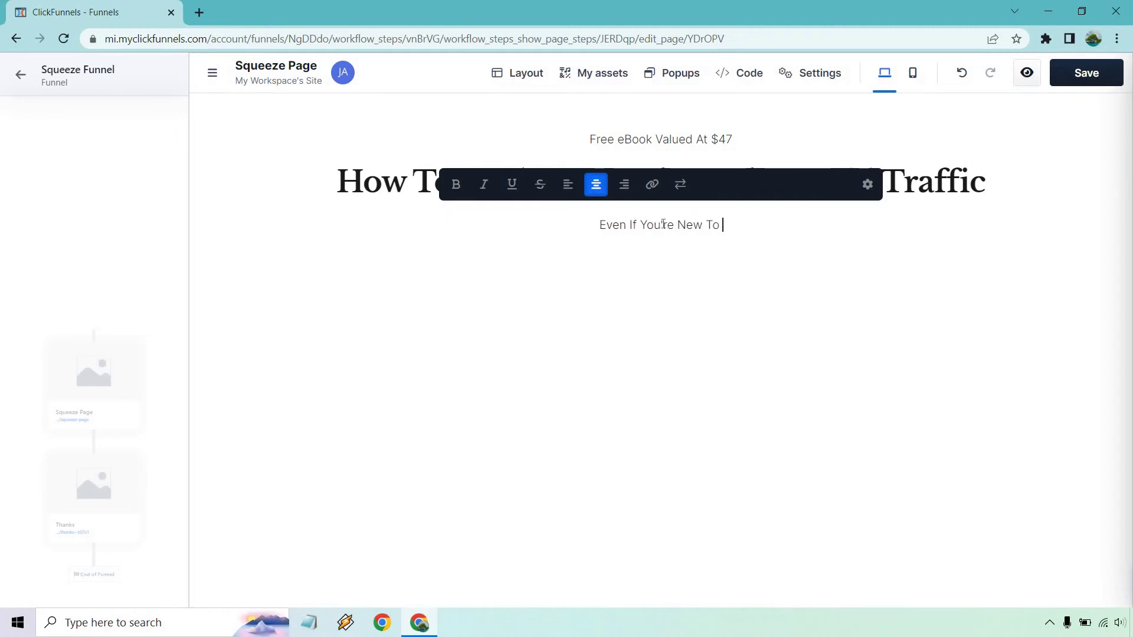
{"action": "type", "text": "Creating Squeeze Pages"}
{"action": "left_click", "coordinate": [767, 260]}
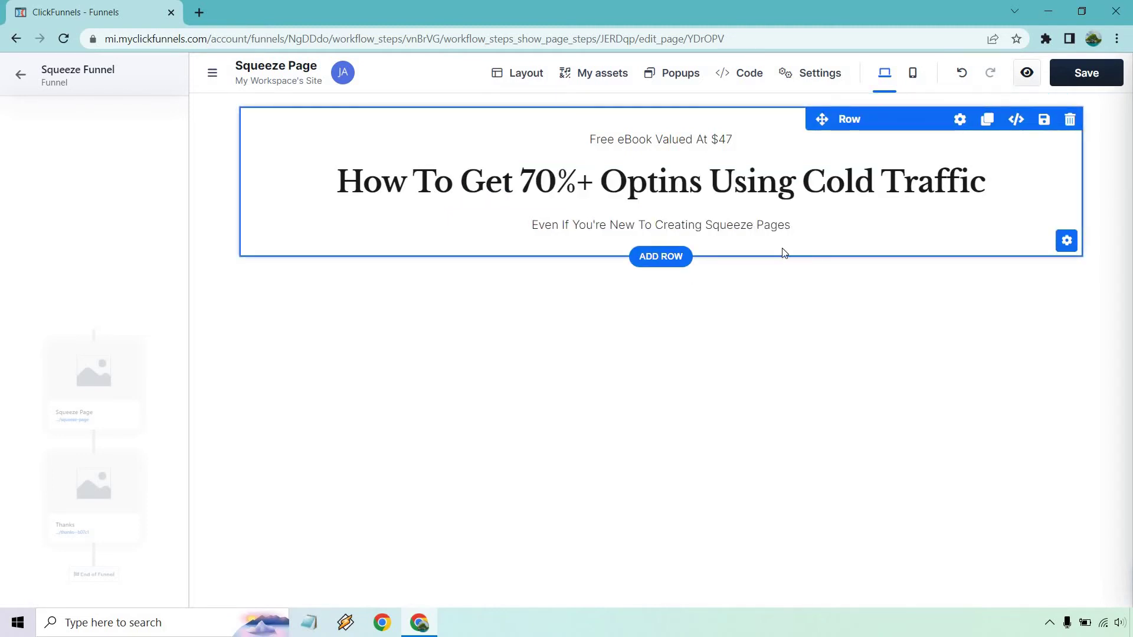
{"action": "left_click", "coordinate": [760, 207]}
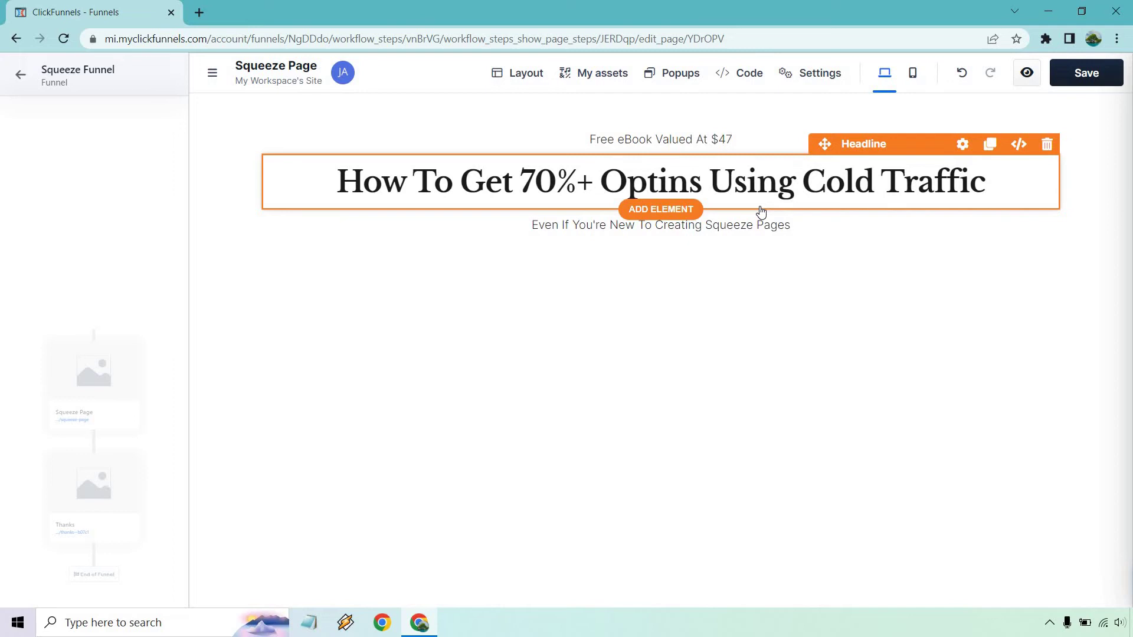
Step: Add an input below the subheadline set to Email Address type at 50% width
{"action": "left_click", "coordinate": [664, 242]}
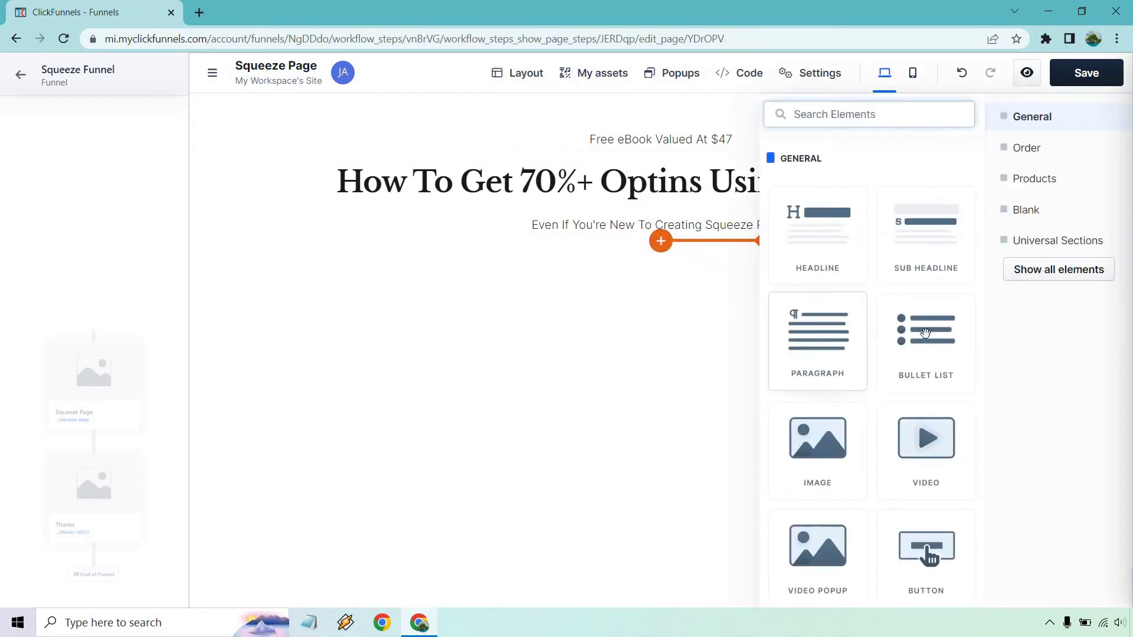
{"action": "scroll", "coordinate": [924, 334], "scroll_direction": "down", "scroll_amount": 6}
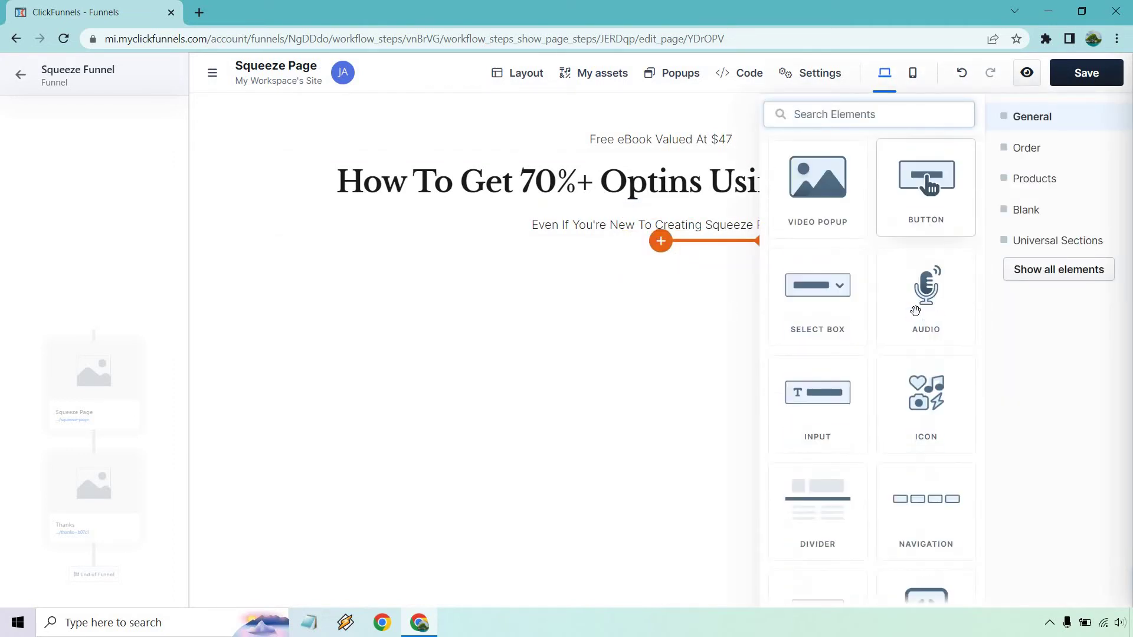
{"action": "scroll", "coordinate": [915, 311], "scroll_direction": "down", "scroll_amount": 5}
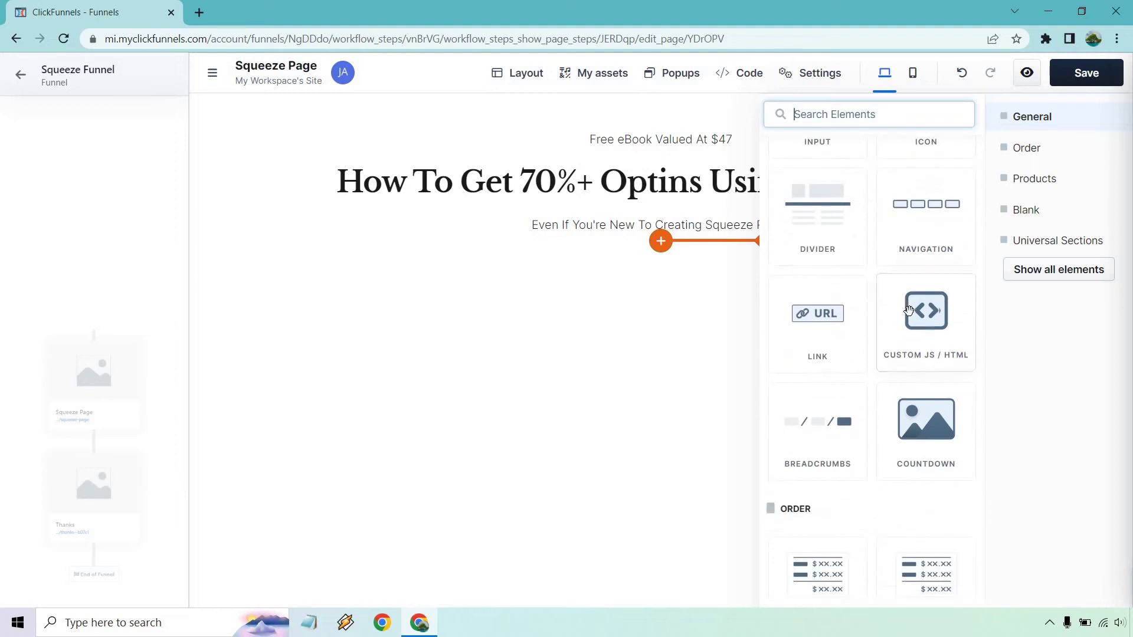
{"action": "scroll", "coordinate": [909, 311], "scroll_direction": "up", "scroll_amount": 4}
{"action": "left_click", "coordinate": [834, 317]}
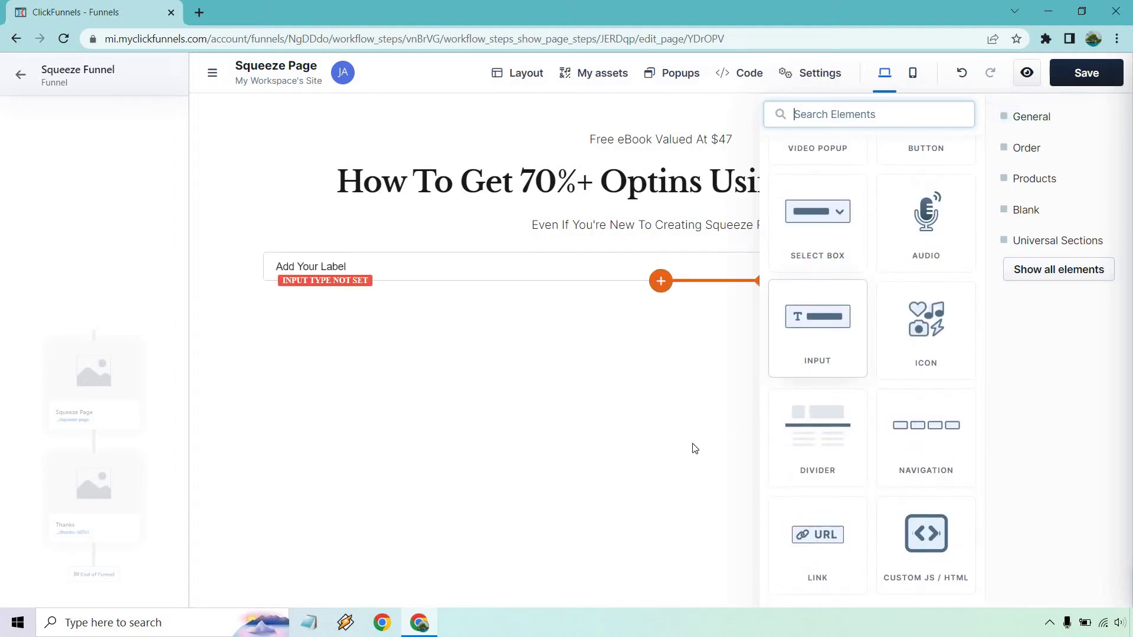
{"action": "left_click", "coordinate": [677, 268]}
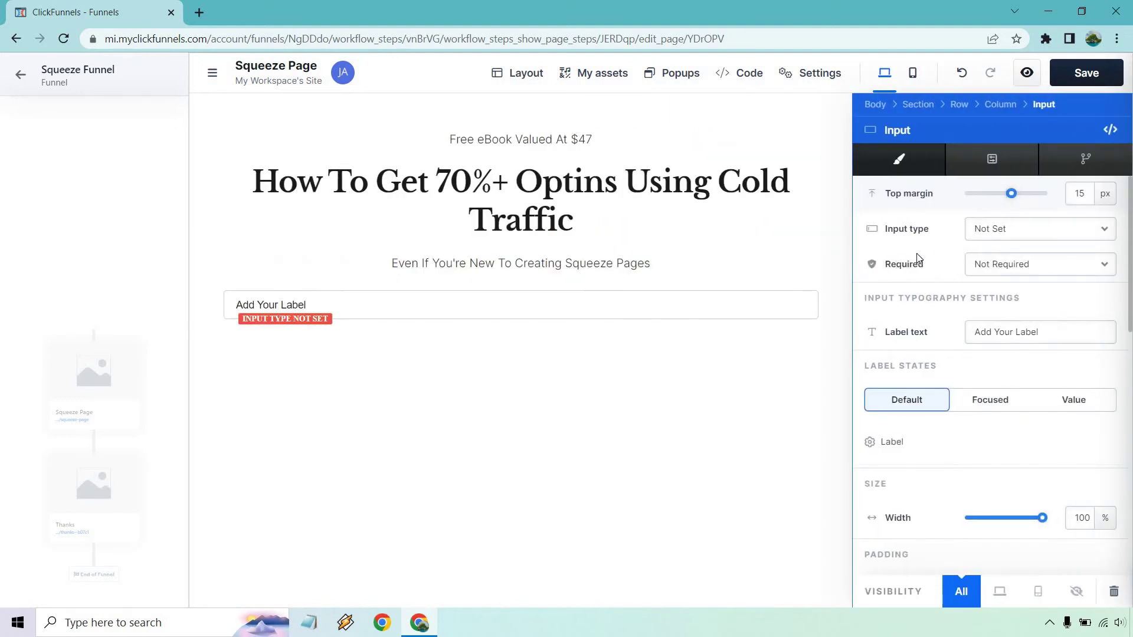
{"action": "left_click", "coordinate": [988, 237]}
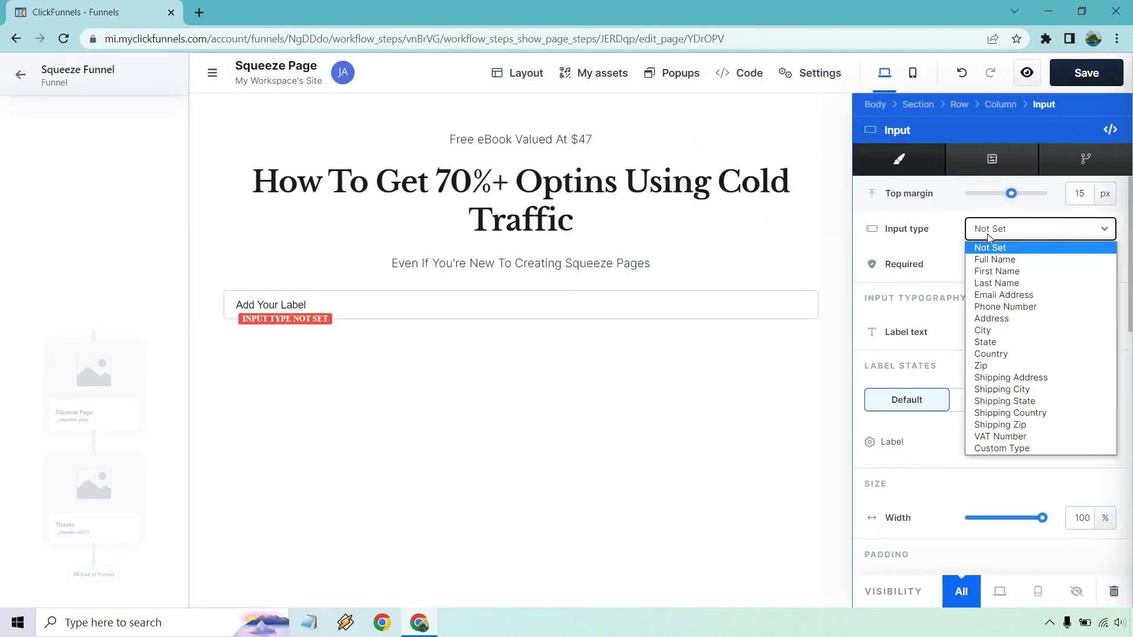
{"action": "left_click", "coordinate": [1000, 293]}
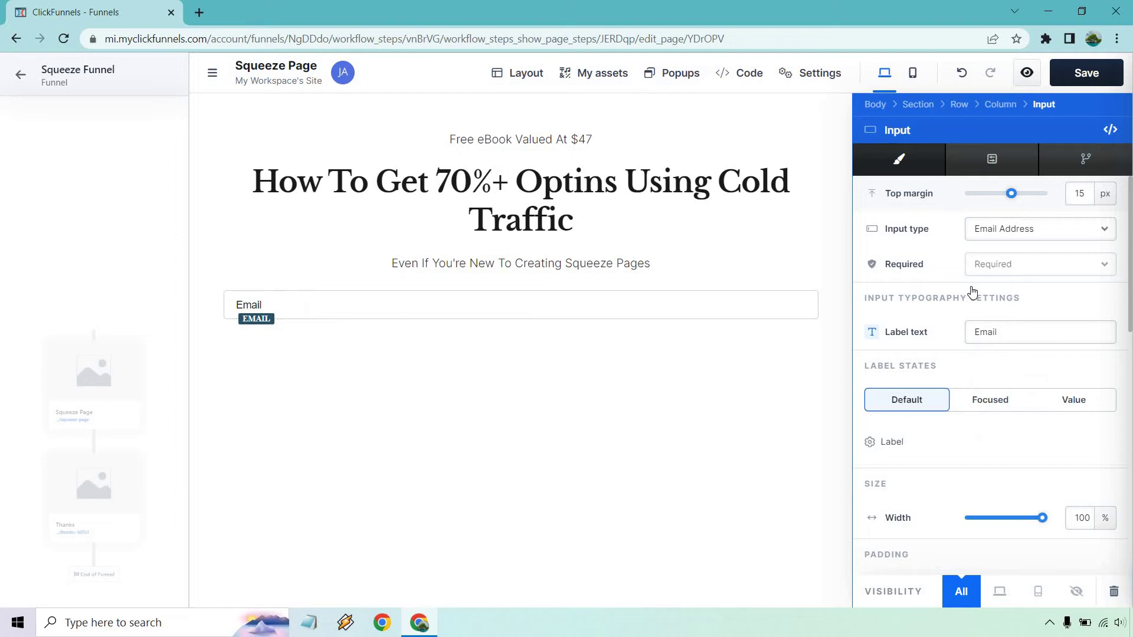
{"action": "scroll", "coordinate": [1038, 448], "scroll_direction": "down", "scroll_amount": 1}
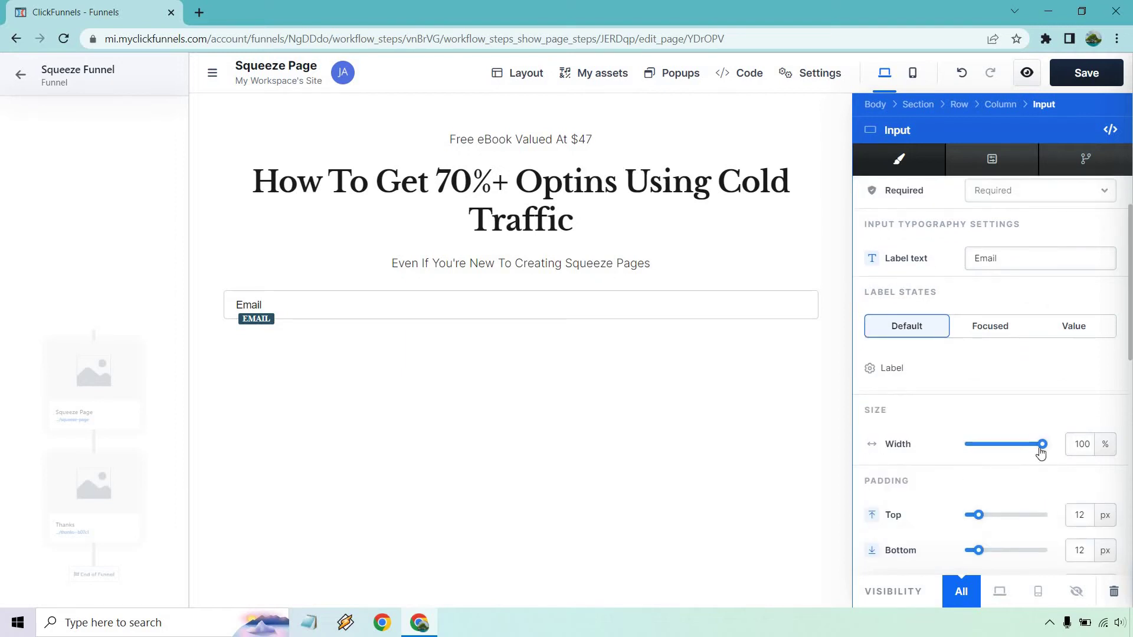
{"action": "left_click_drag", "start_coordinate": [1042, 444], "coordinate": [1011, 450]}
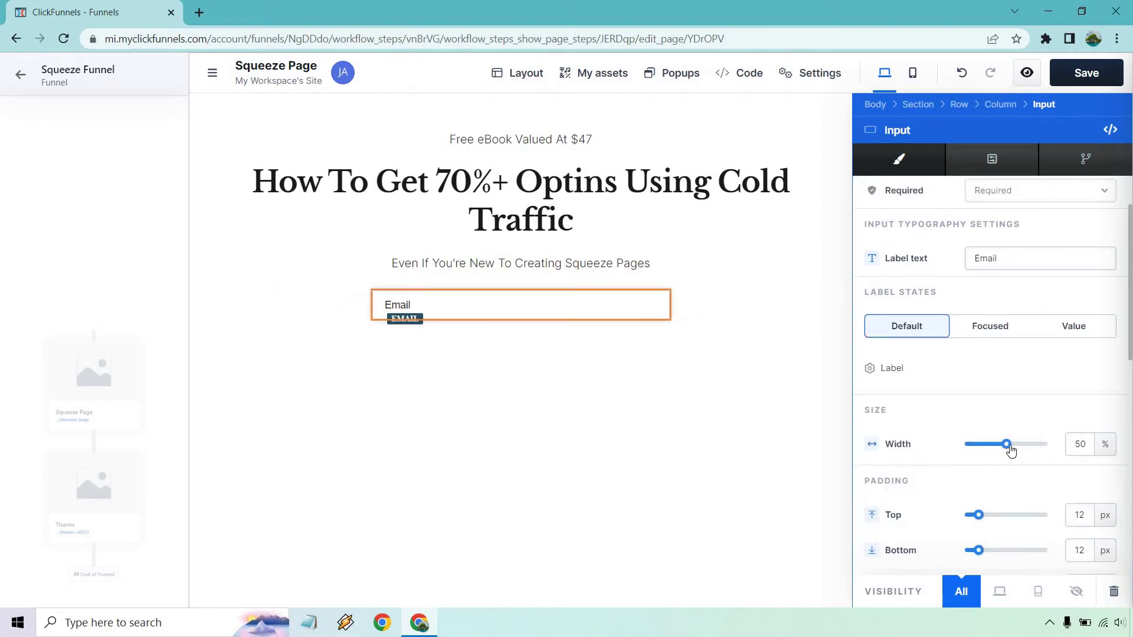
{"action": "left_click", "coordinate": [698, 407]}
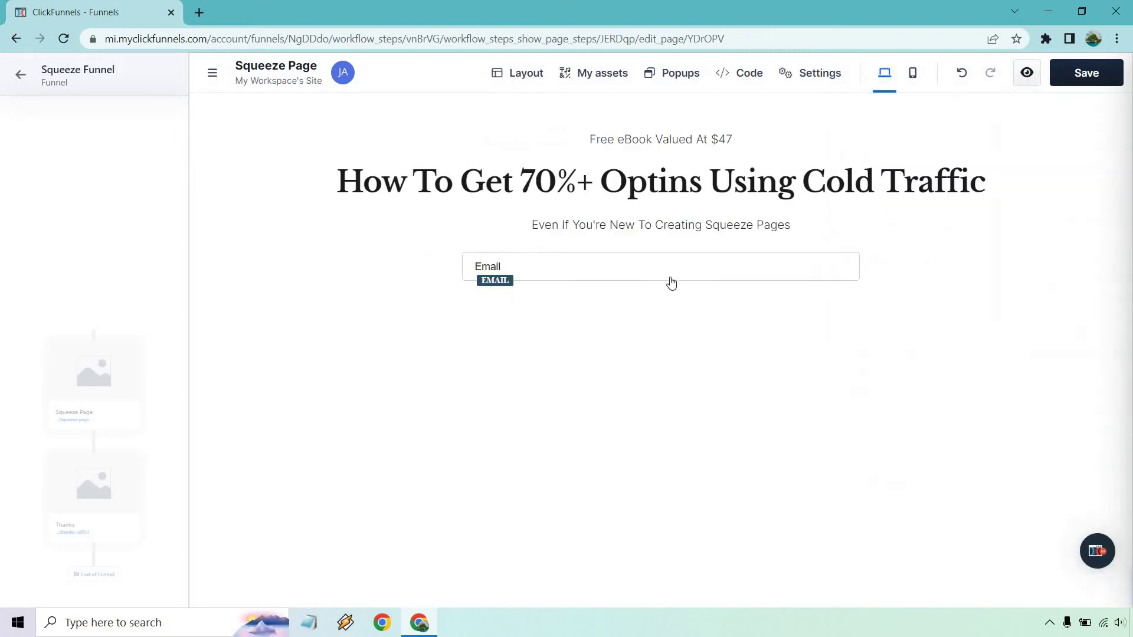
Step: Add a 'Click to Sign Up' button with 40 px side padding, 15 px vertical padding, blue style 3
{"action": "left_click", "coordinate": [677, 283]}
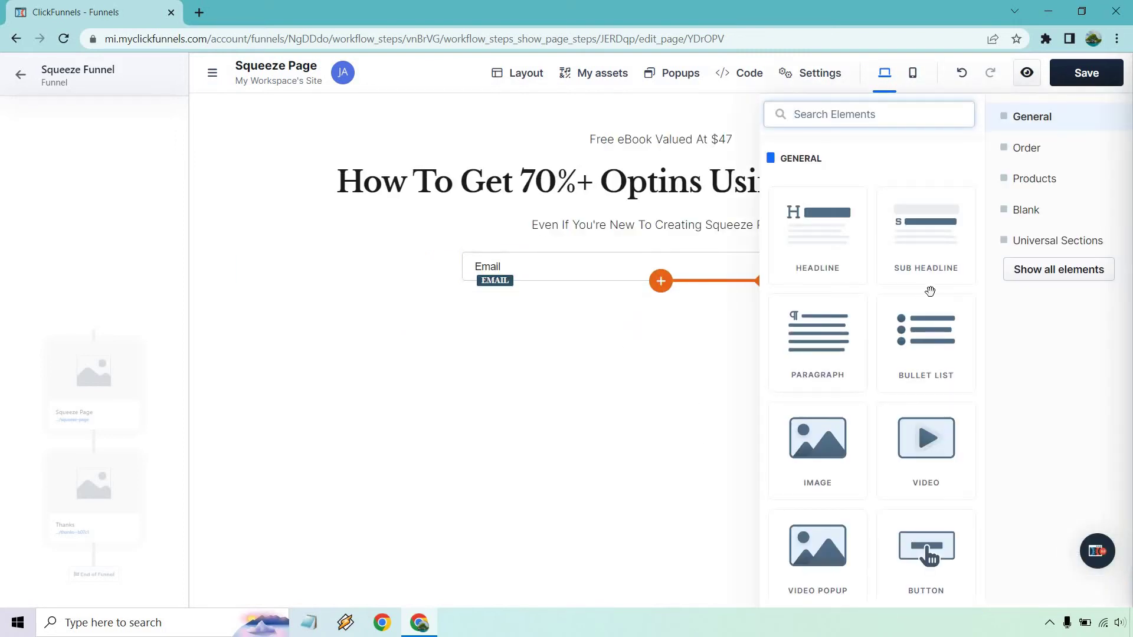
{"action": "scroll", "coordinate": [924, 292], "scroll_direction": "down", "scroll_amount": 1}
{"action": "scroll", "coordinate": [924, 292], "scroll_direction": "down", "scroll_amount": 2}
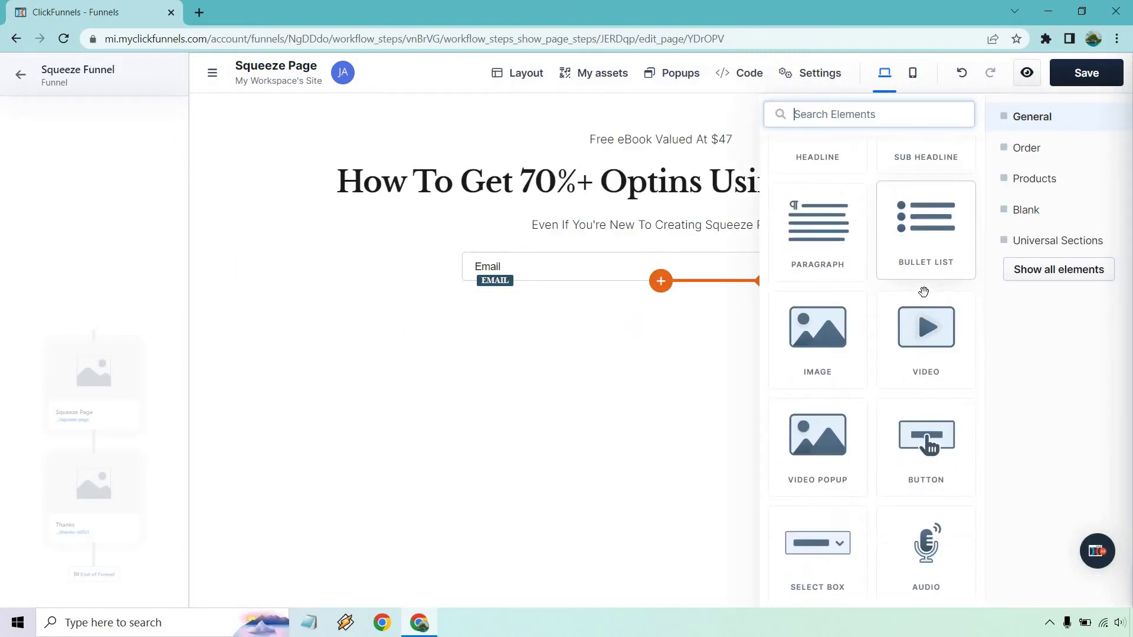
{"action": "left_click", "coordinate": [924, 324]}
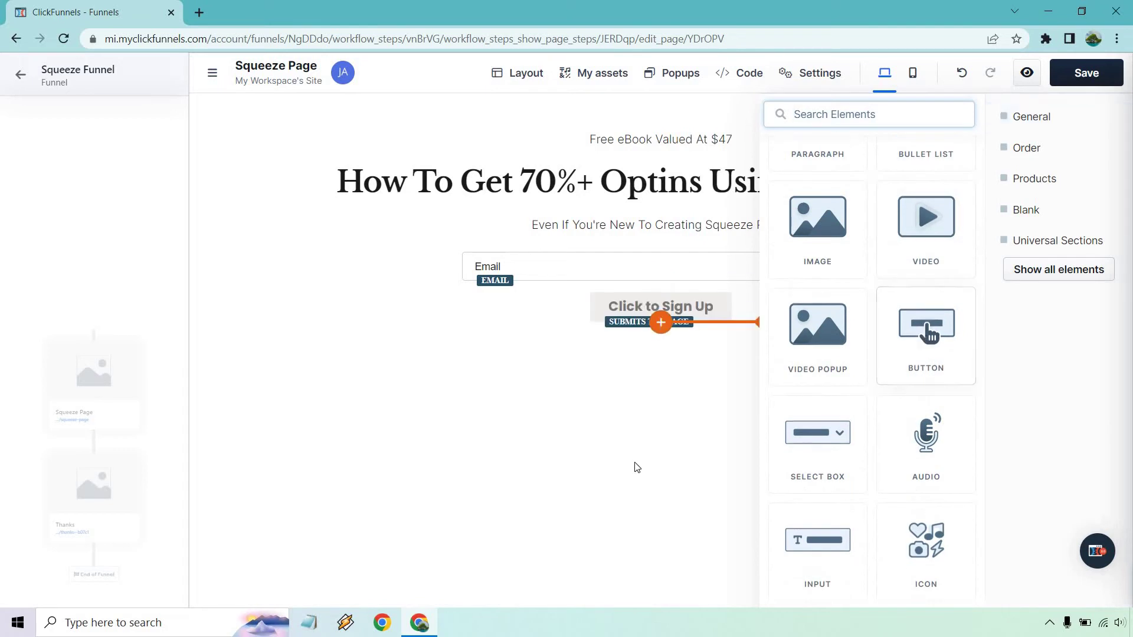
{"action": "left_click", "coordinate": [666, 305]}
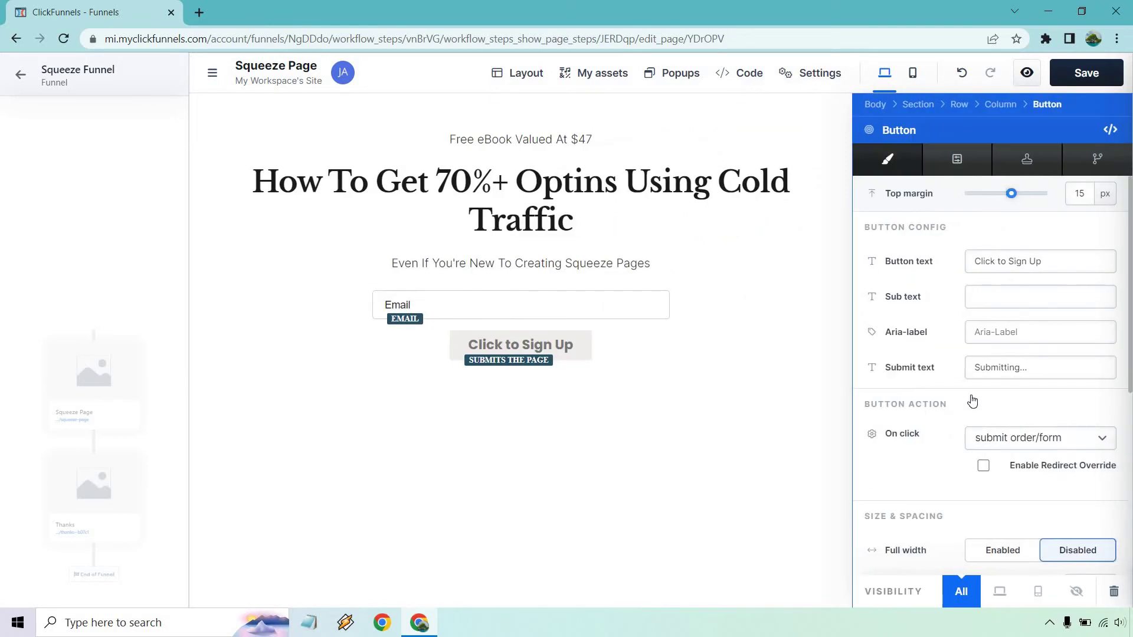
{"action": "scroll", "coordinate": [971, 389], "scroll_direction": "down", "scroll_amount": 5}
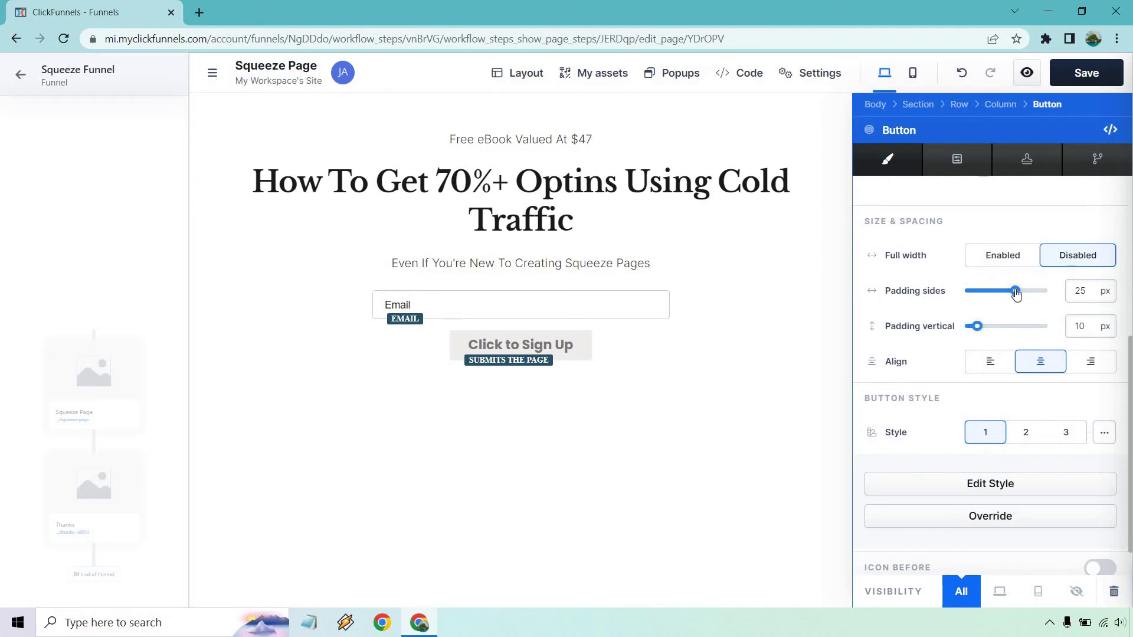
{"action": "left_click_drag", "start_coordinate": [1014, 294], "coordinate": [1042, 292]}
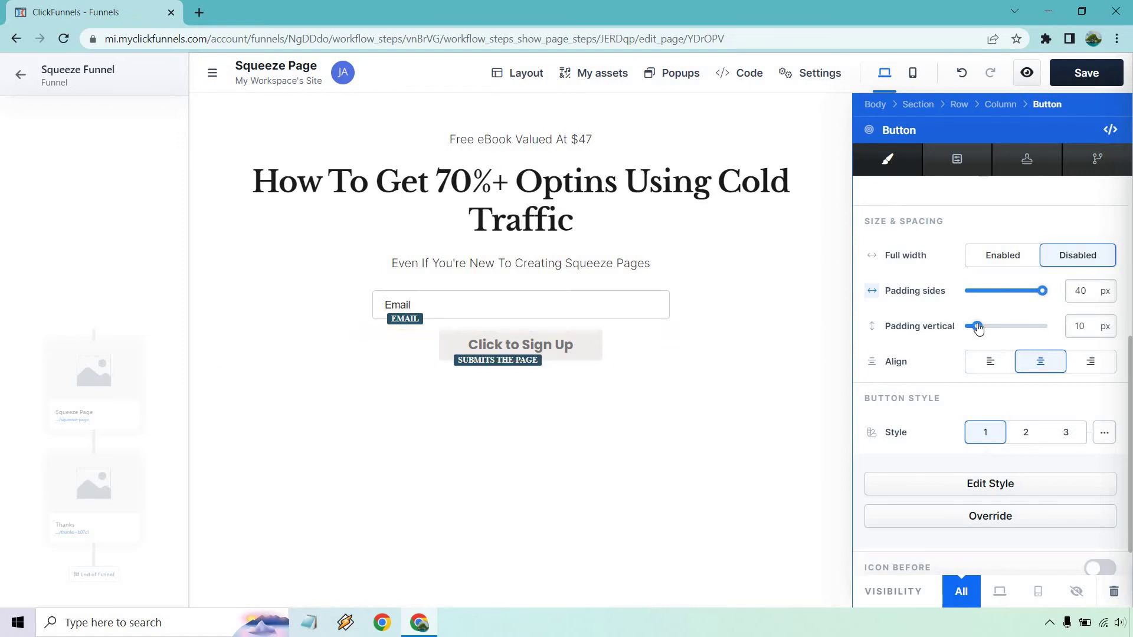
{"action": "mouse_move", "coordinate": [978, 329]}
{"action": "left_mouse_down"}
{"action": "mouse_move", "coordinate": [937, 321]}
{"action": "mouse_move", "coordinate": [981, 328]}
{"action": "left_mouse_up"}
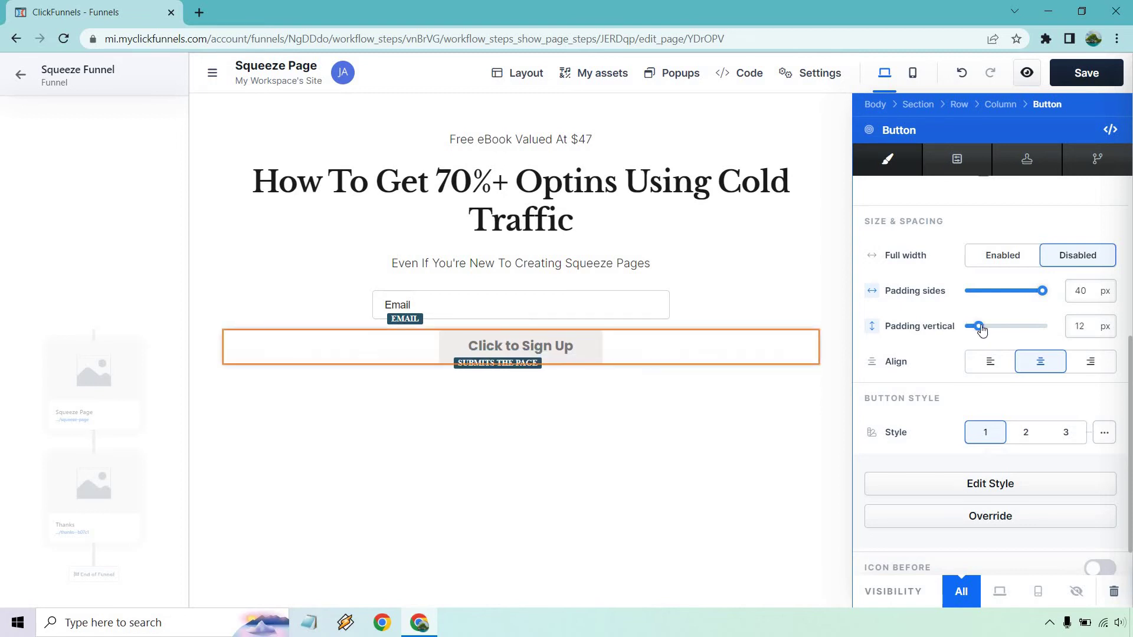
{"action": "scroll", "coordinate": [994, 349], "scroll_direction": "down", "scroll_amount": 1}
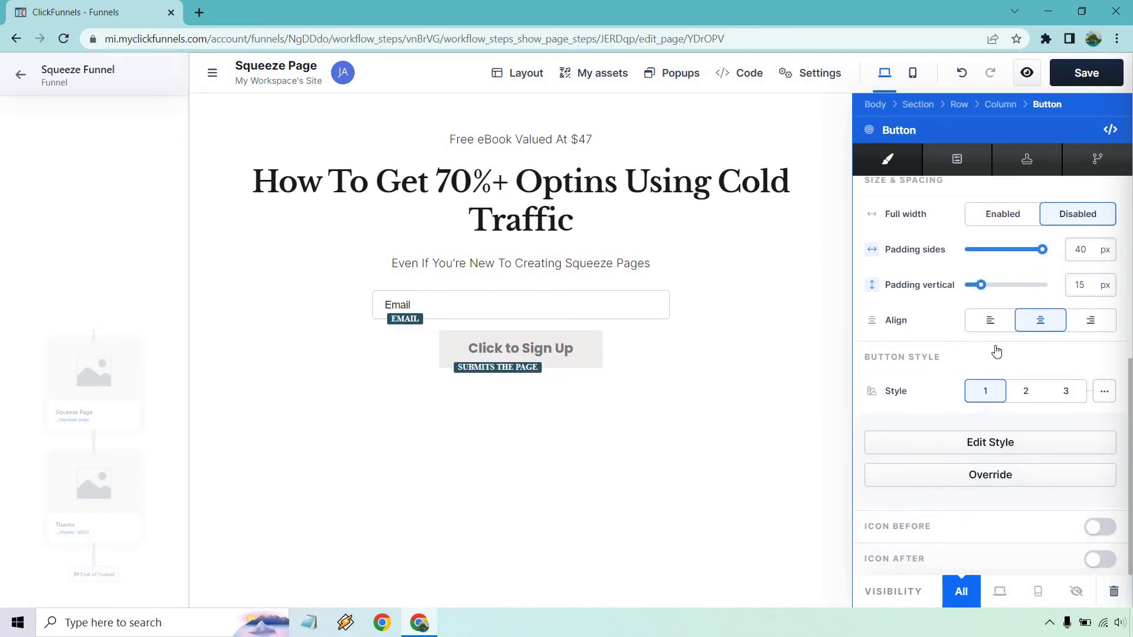
{"action": "left_click", "coordinate": [1065, 386]}
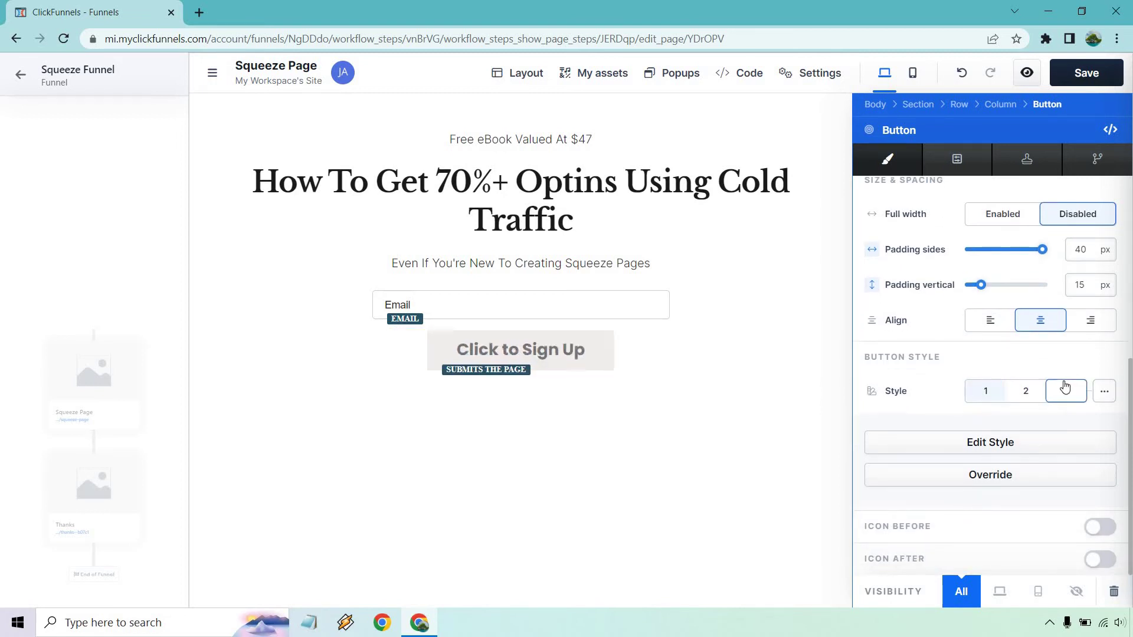
{"action": "left_click", "coordinate": [754, 475]}
Step: Change the headline colour to red ff0000
{"action": "double_click", "coordinate": [805, 184]}
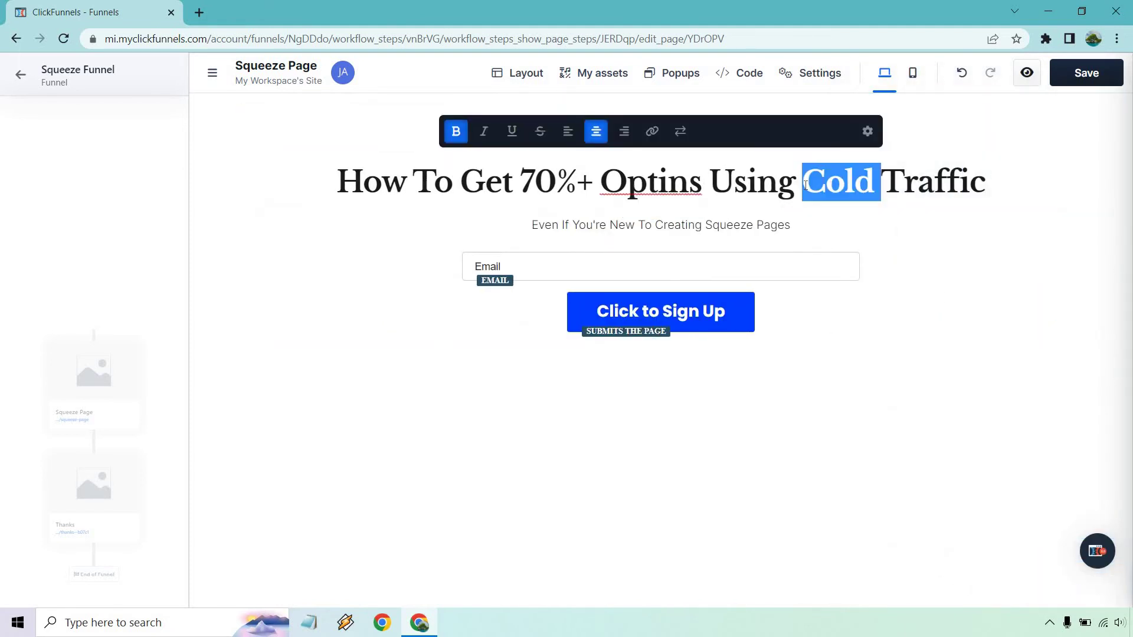
{"action": "triple_click", "coordinate": [806, 185]}
{"action": "left_click", "coordinate": [832, 328]}
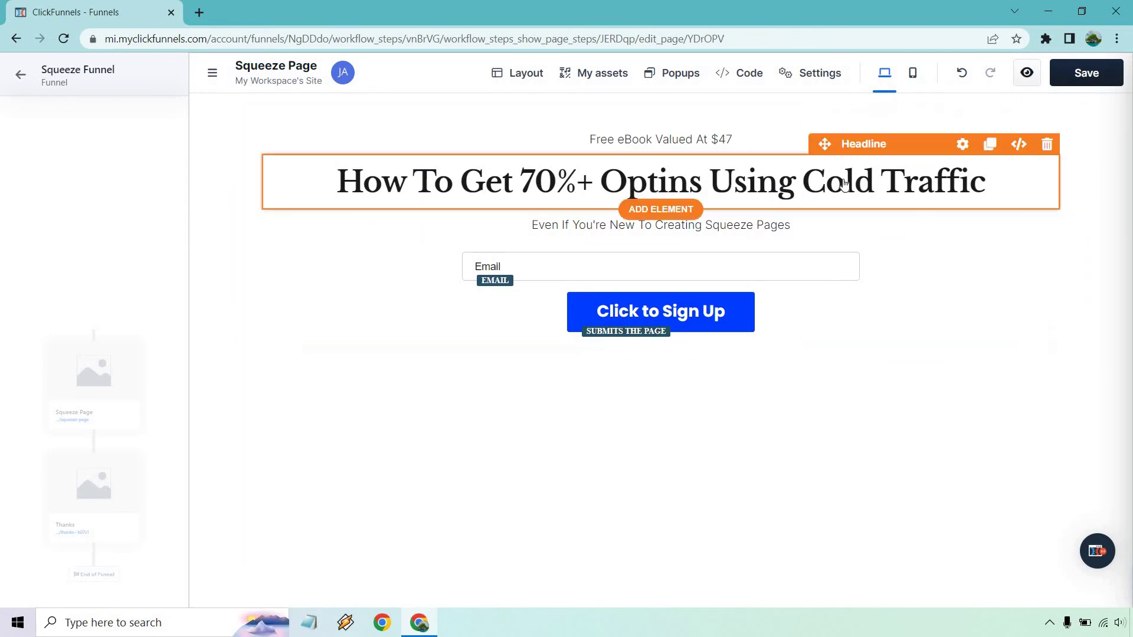
{"action": "left_click", "coordinate": [961, 146]}
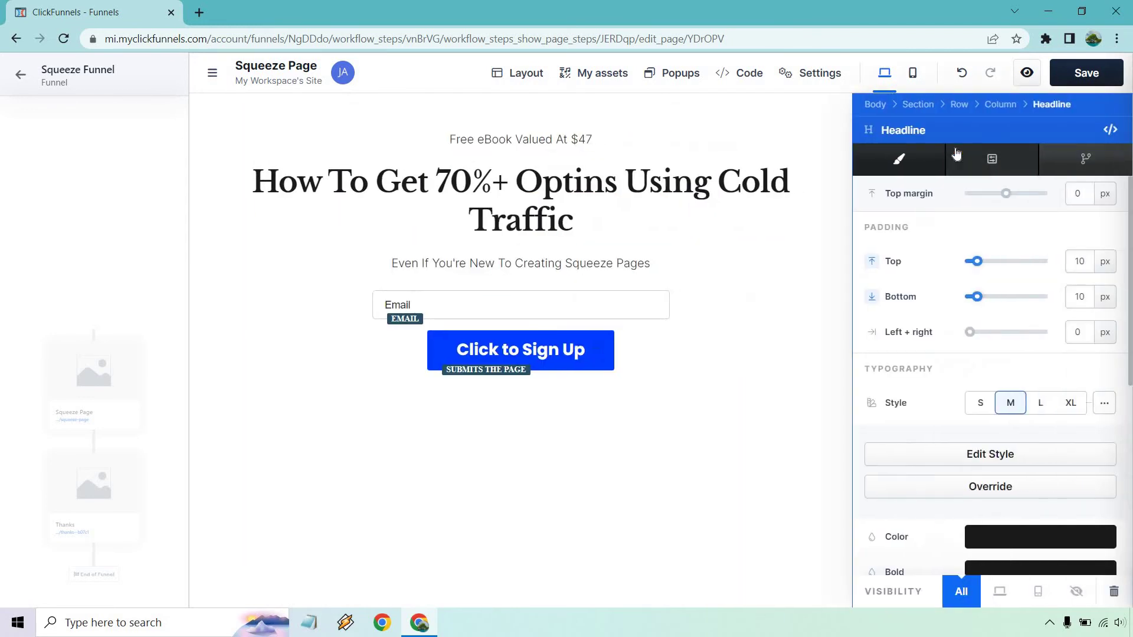
{"action": "scroll", "coordinate": [985, 342], "scroll_direction": "down", "scroll_amount": 2}
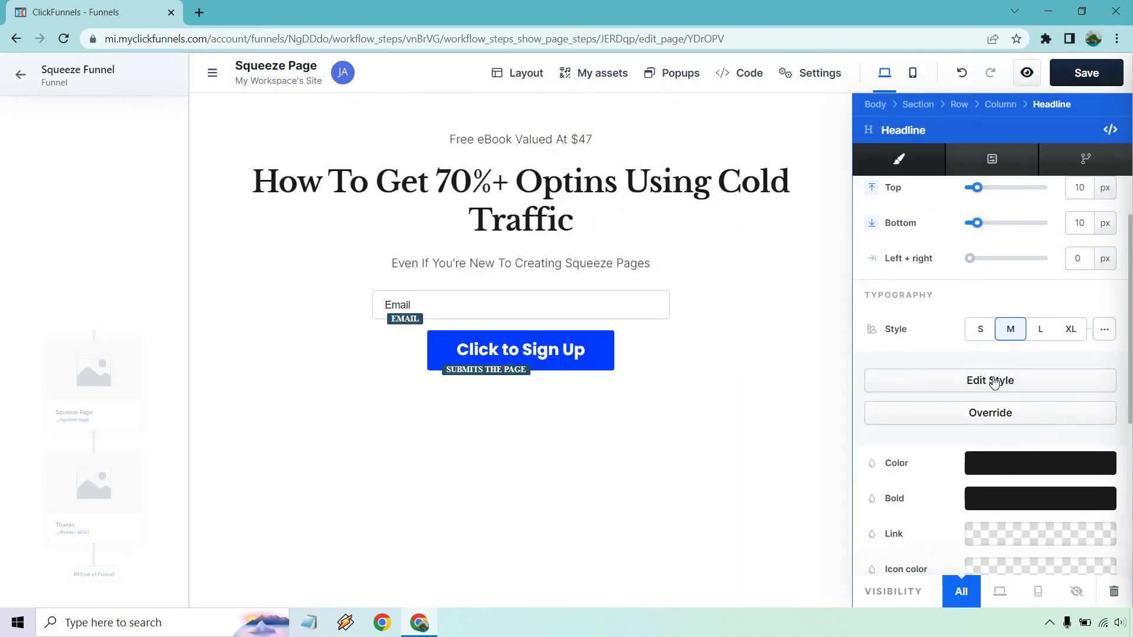
{"action": "left_click", "coordinate": [1021, 463]}
{"action": "left_click_drag", "start_coordinate": [943, 299], "coordinate": [956, 273]}
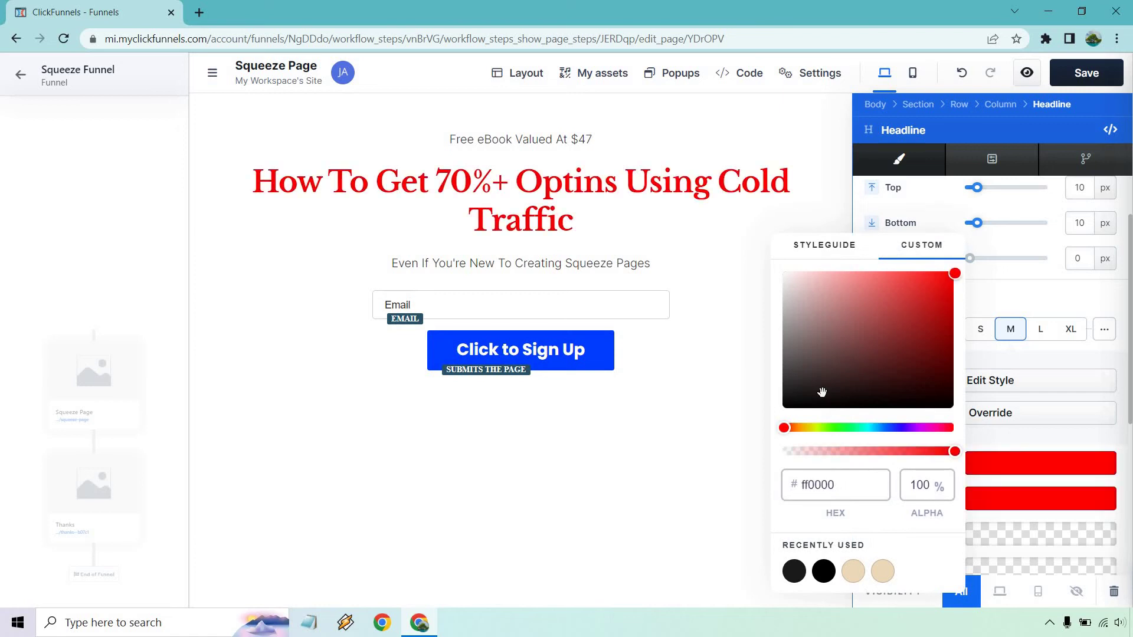
{"action": "left_click", "coordinate": [660, 511]}
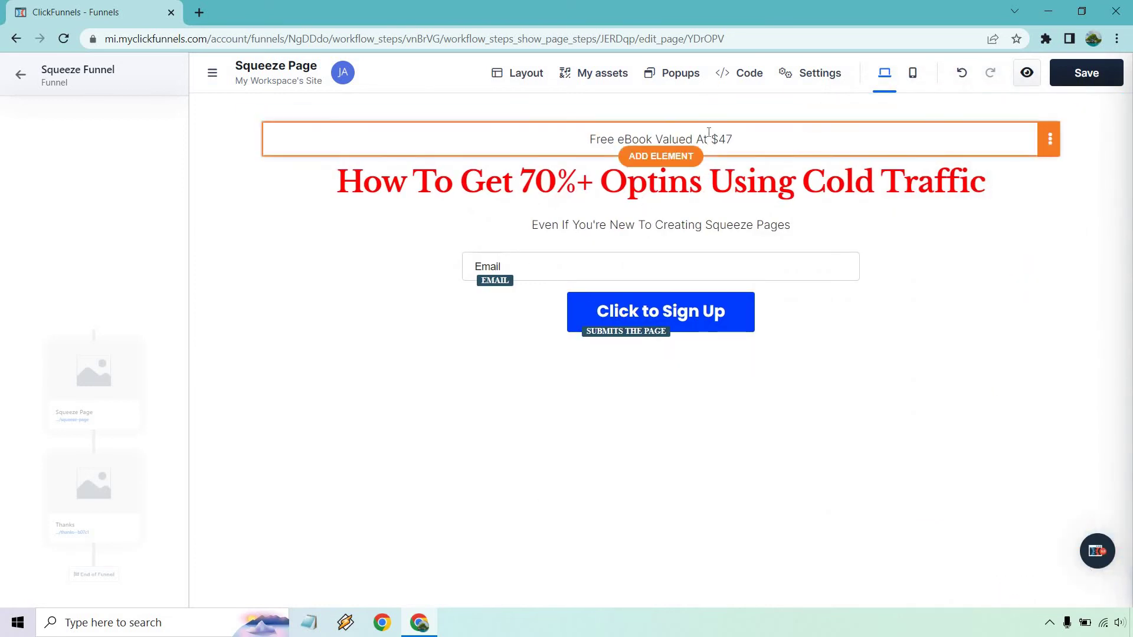
Step: Make the 'Free eBook Valued At $47' line bold
{"action": "double_click", "coordinate": [650, 140]}
{"action": "left_click", "coordinate": [456, 100]}
{"action": "left_click", "coordinate": [419, 273]}
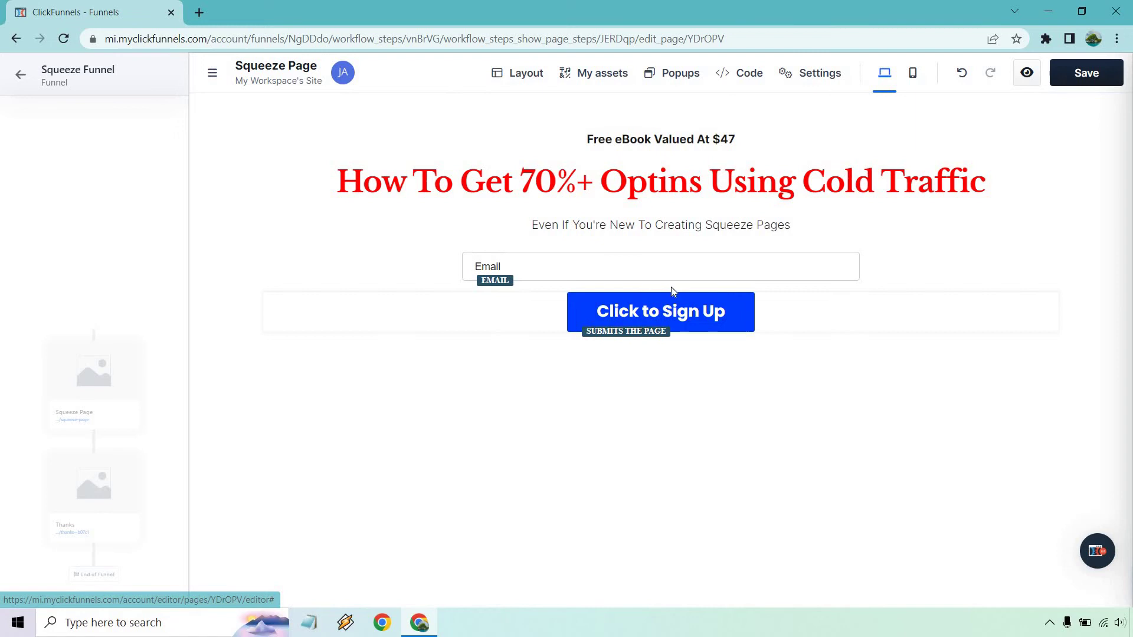
Step: Add '...' at the start of the subheadline
{"action": "left_click", "coordinate": [529, 223]}
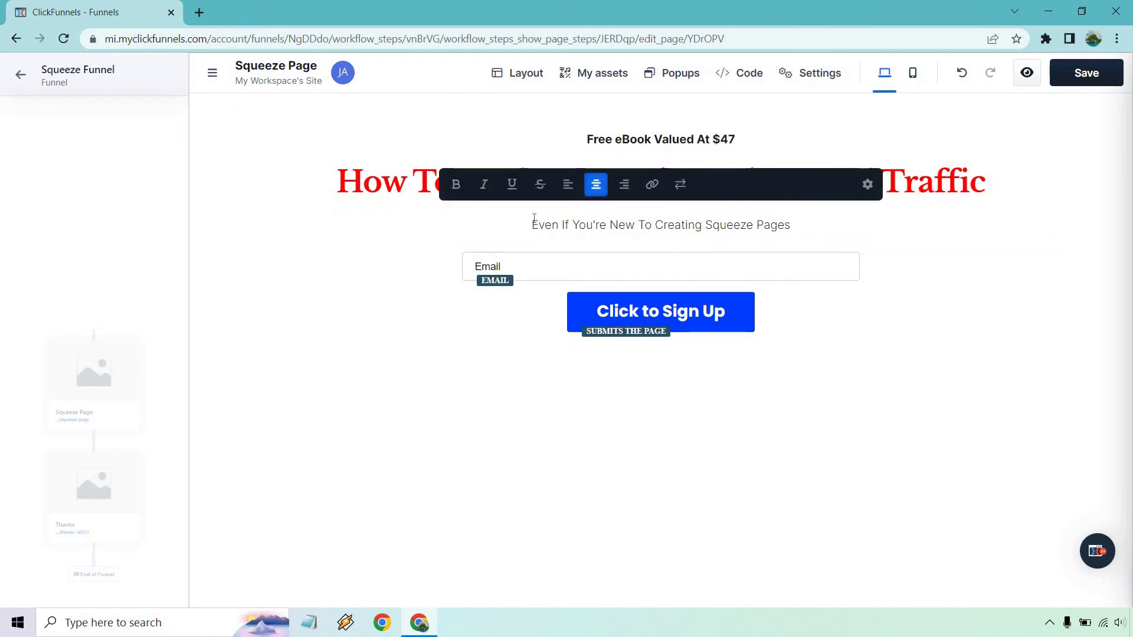
{"action": "type", "text": "..."}
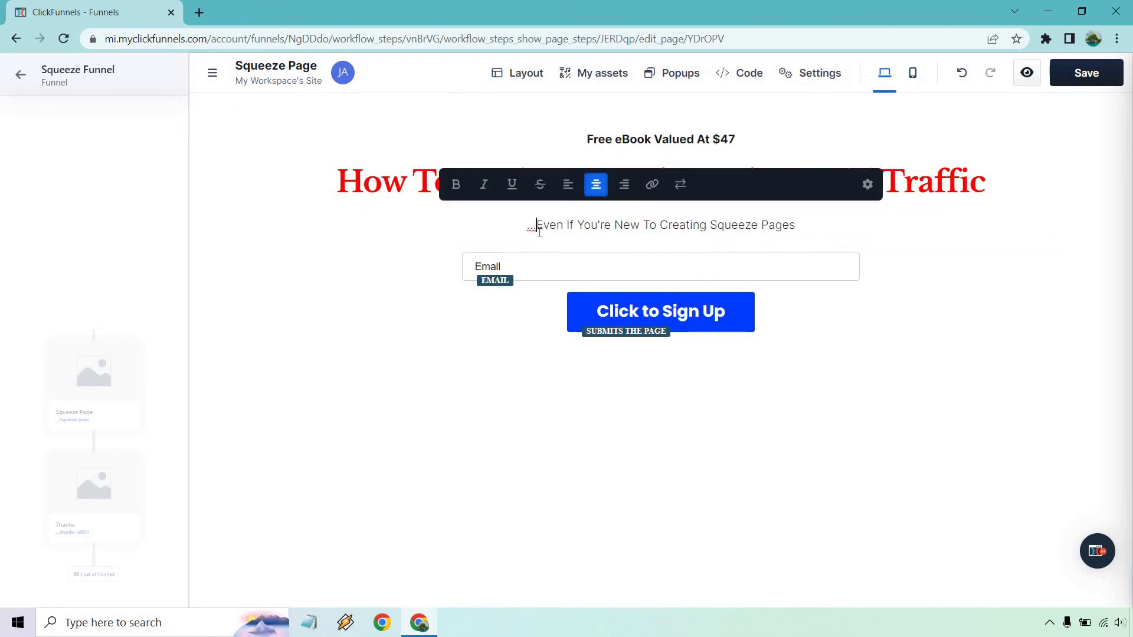
{"action": "left_click", "coordinate": [607, 451]}
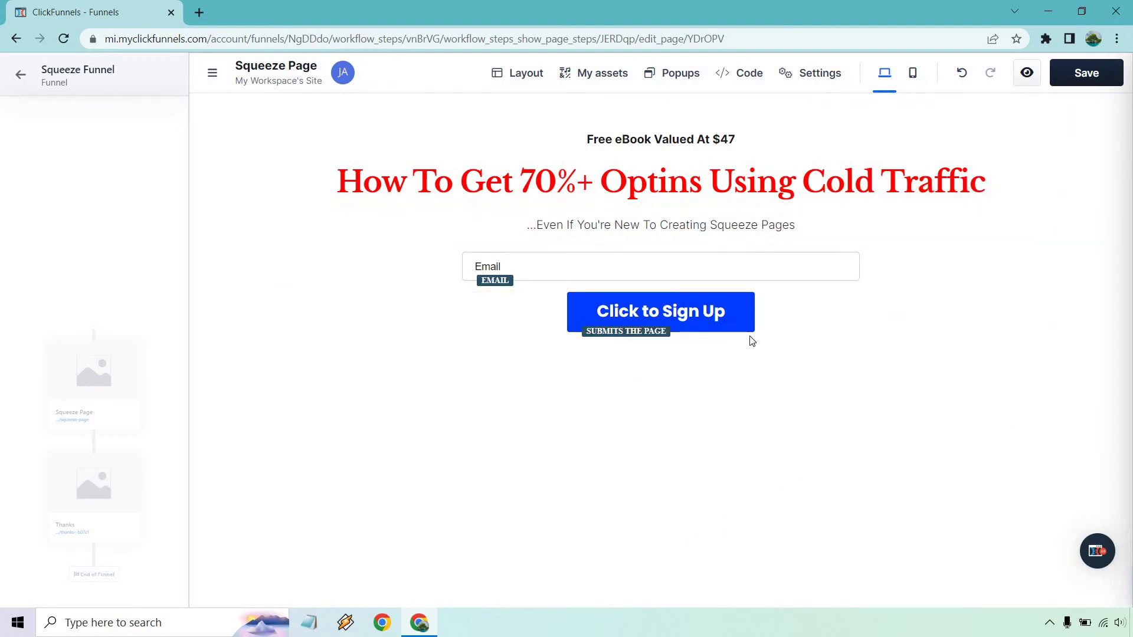
Step: Duplicate the subheadline, move the copy below the sign-up button, and set top padding to 100 px
{"action": "mouse_move", "coordinate": [796, 240]}
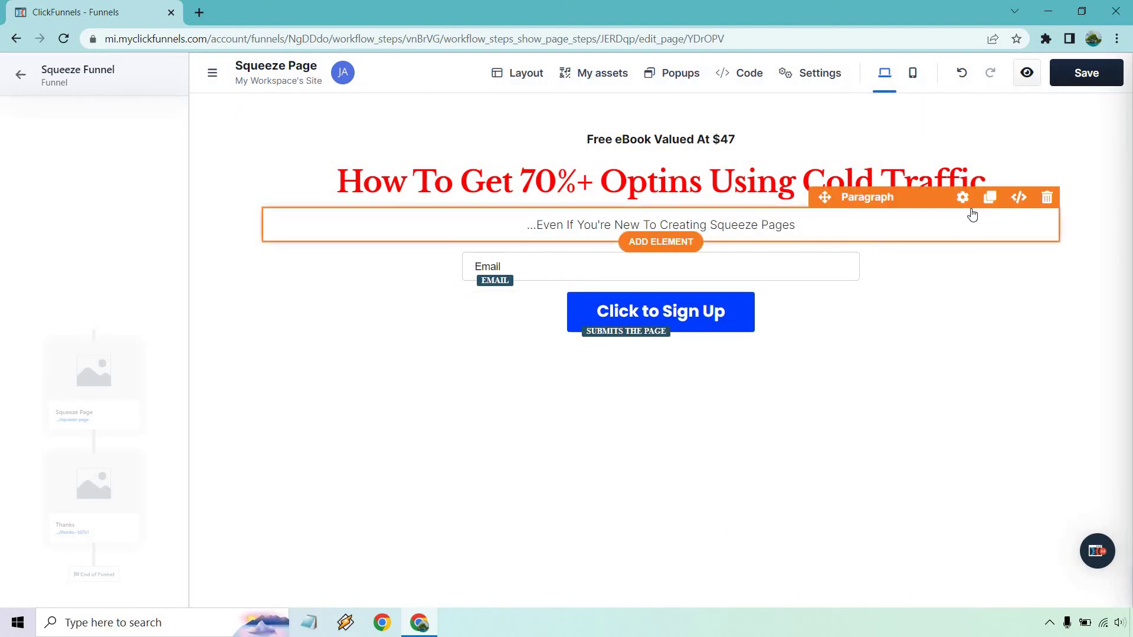
{"action": "left_click", "coordinate": [989, 197]}
{"action": "mouse_move", "coordinate": [703, 253]}
{"action": "left_mouse_down"}
{"action": "mouse_move", "coordinate": [713, 405]}
{"action": "mouse_move", "coordinate": [714, 378]}
{"action": "left_mouse_up"}
{"action": "left_click", "coordinate": [962, 322]}
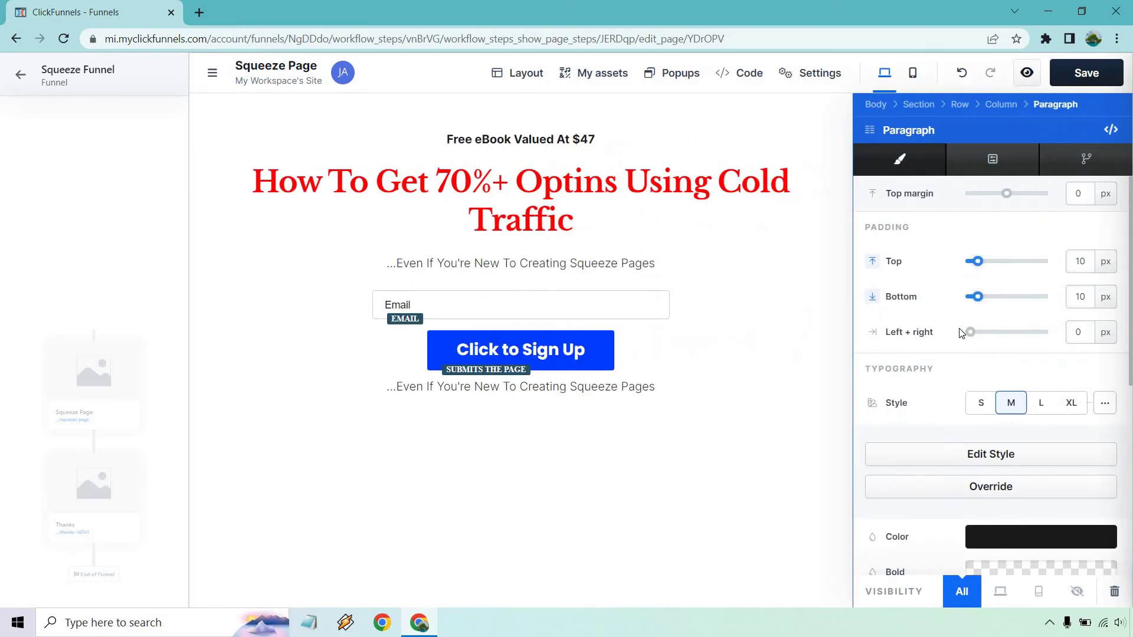
{"action": "left_click_drag", "start_coordinate": [975, 268], "coordinate": [1076, 276]}
{"action": "left_click", "coordinate": [766, 488]}
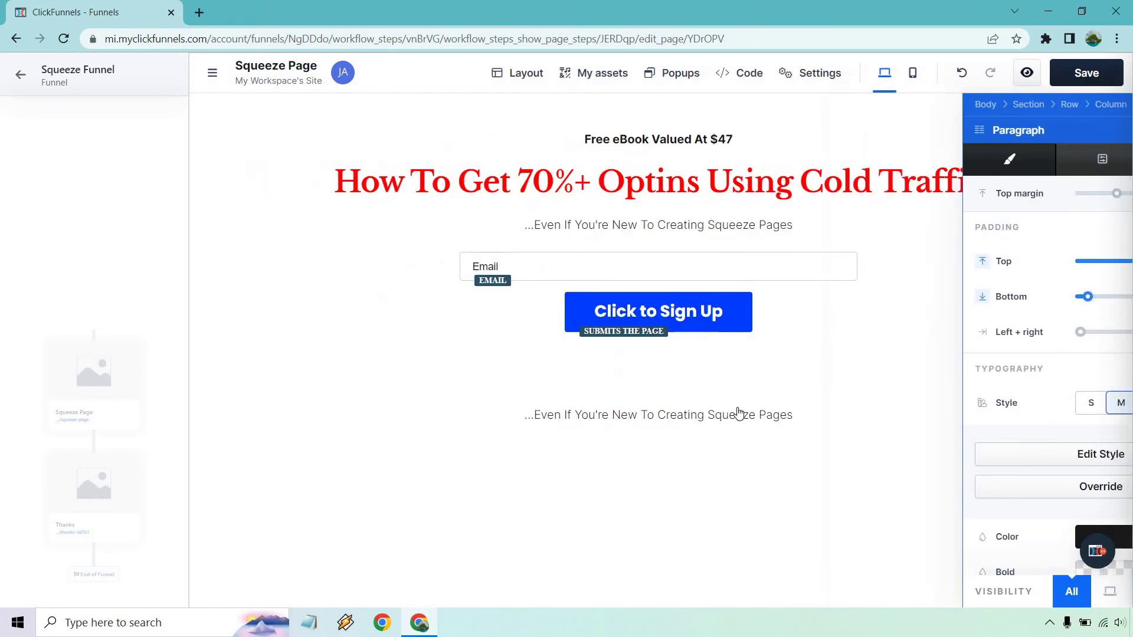
Step: Replace the copy's text with the 'Marketing Island Copyright 2022' footer and Support | Terms | Privacy Policy
{"action": "triple_click", "coordinate": [738, 415]}
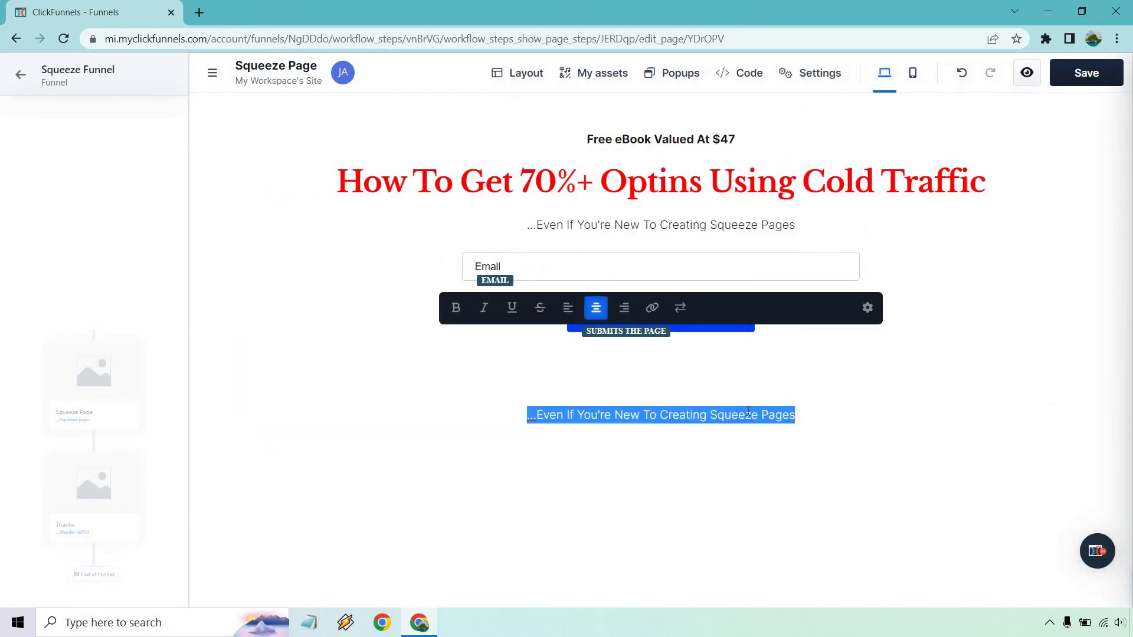
{"action": "type", "text": "Q"}
{"action": "type", "text": "Marketing Island Copyright 2022 Support | Terms |"}
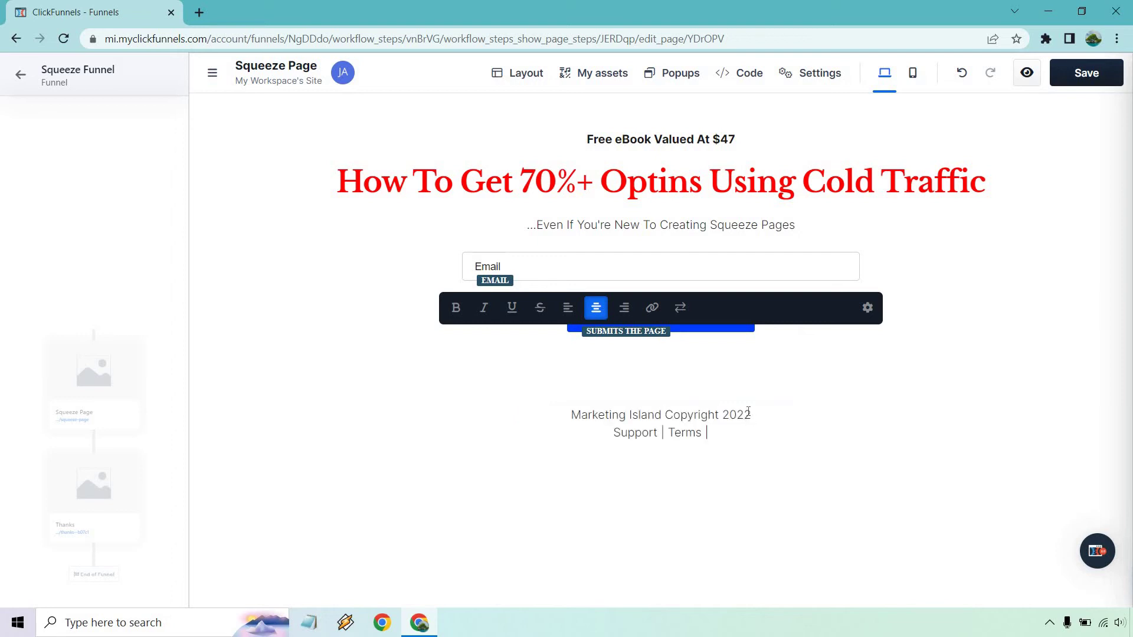
{"action": "type", "text": "Privacy Policy"}
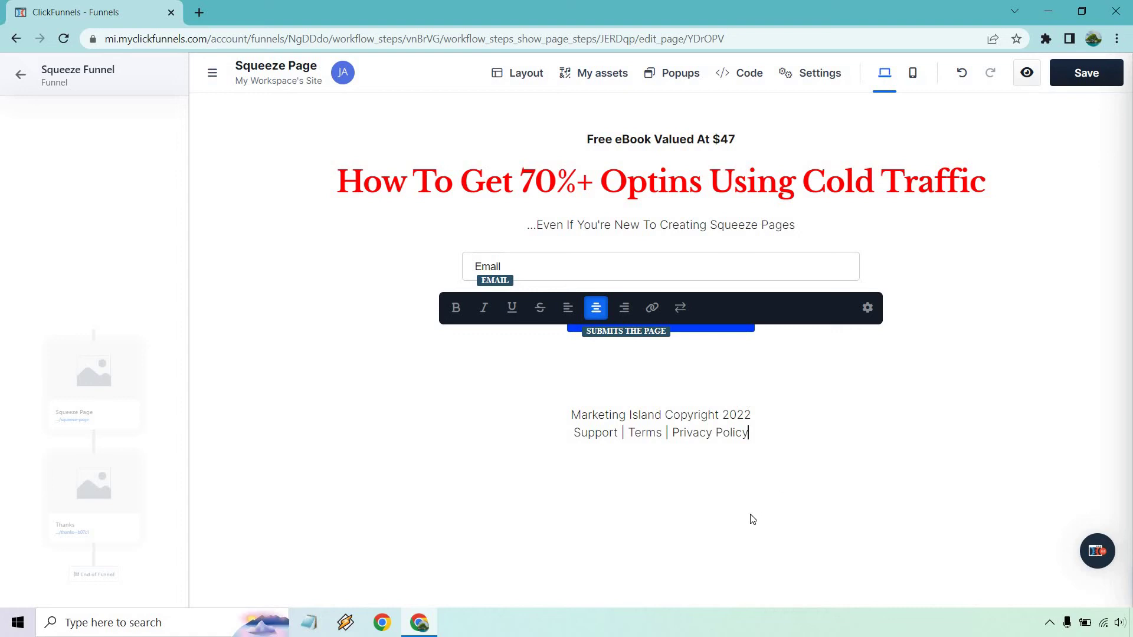
{"action": "left_click", "coordinate": [688, 460]}
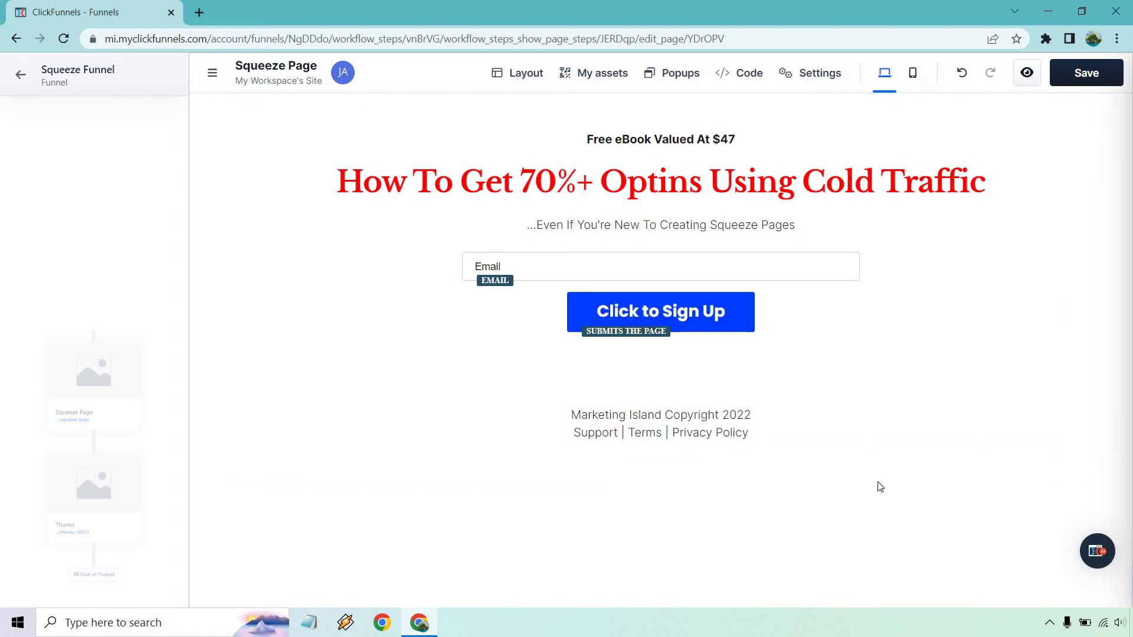
Step: Turn the footer's 'Privacy Policy' words into a link
{"action": "left_click", "coordinate": [749, 434]}
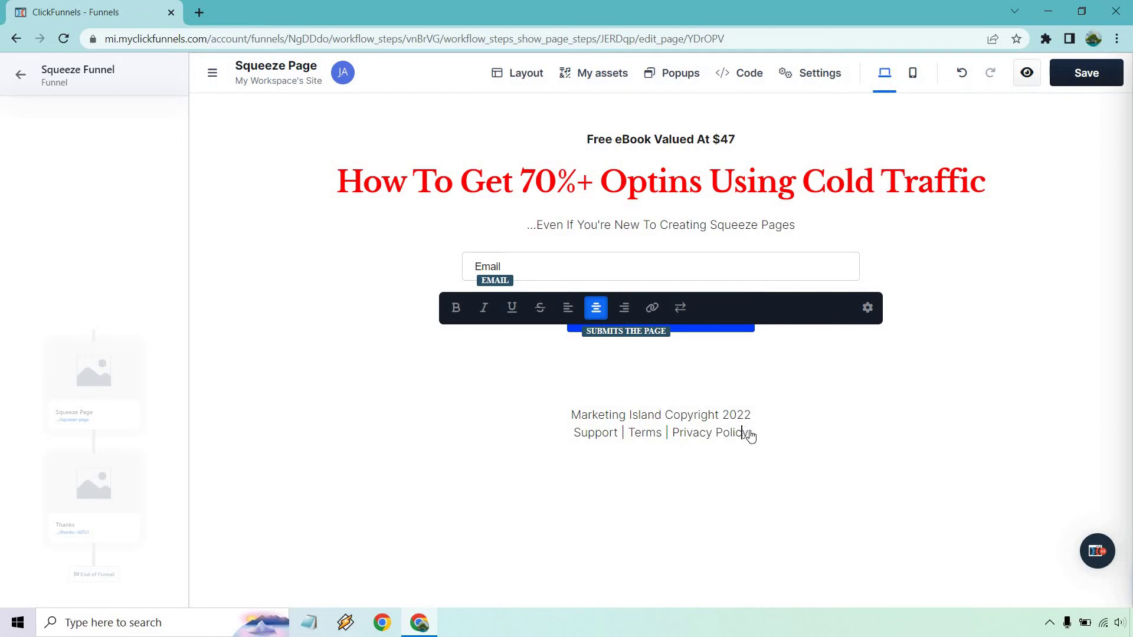
{"action": "left_click_drag", "start_coordinate": [748, 434], "coordinate": [680, 435]}
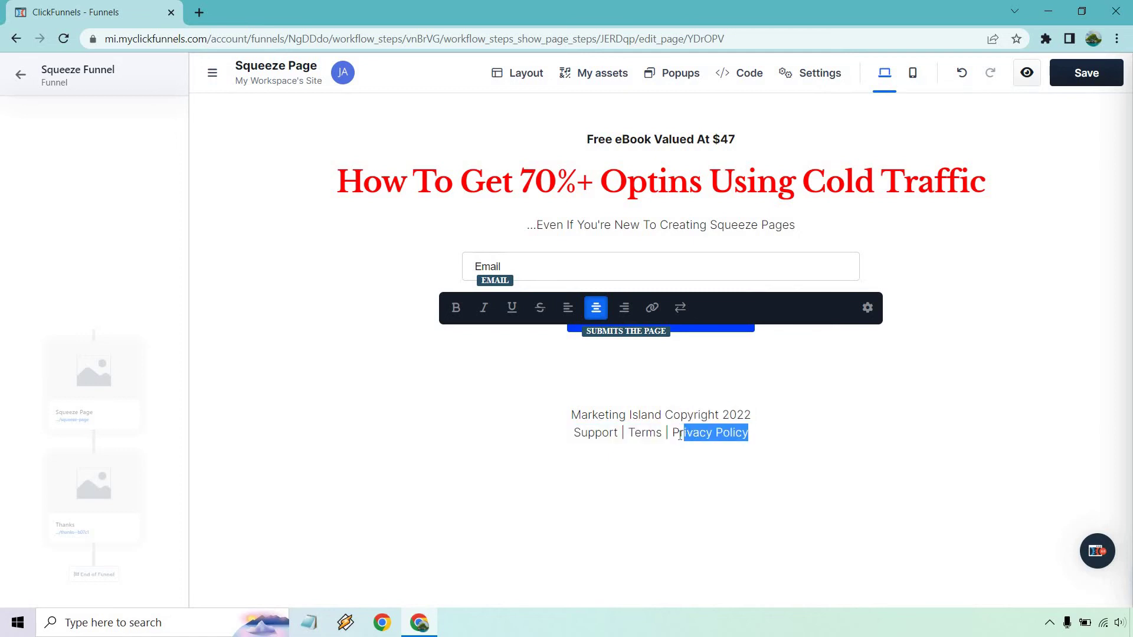
{"action": "left_click", "coordinate": [652, 307]}
{"action": "left_click", "coordinate": [573, 523]}
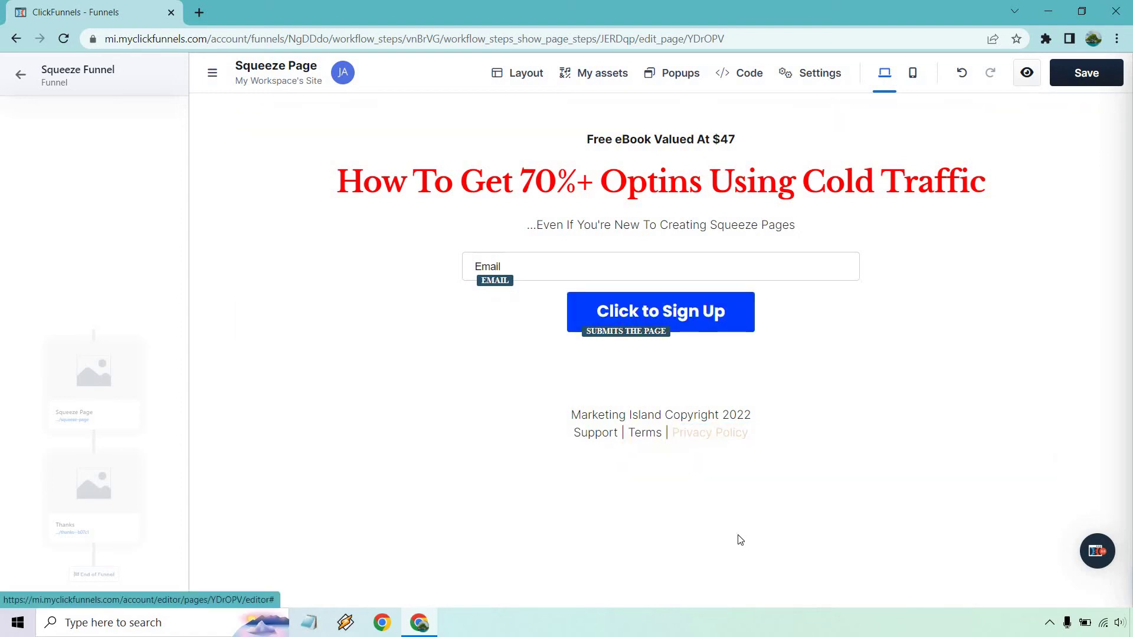
Step: Change the submit button's text from 'Click to Sign Up' to 'Click Here To Get Instant Access'
{"action": "left_click", "coordinate": [747, 273]}
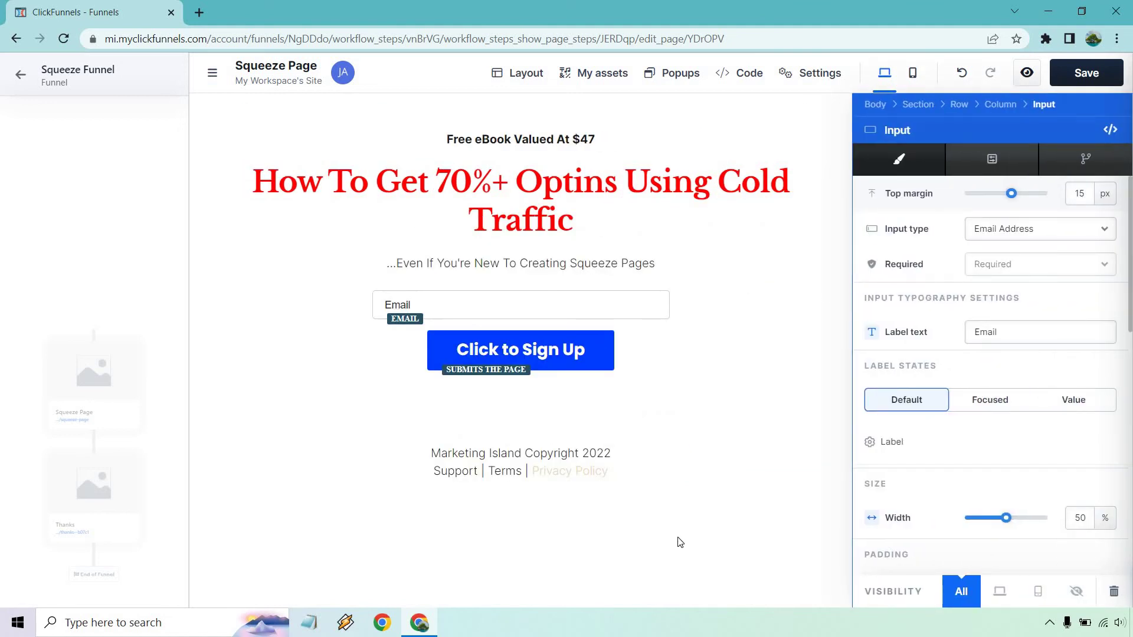
{"action": "left_click", "coordinate": [767, 533]}
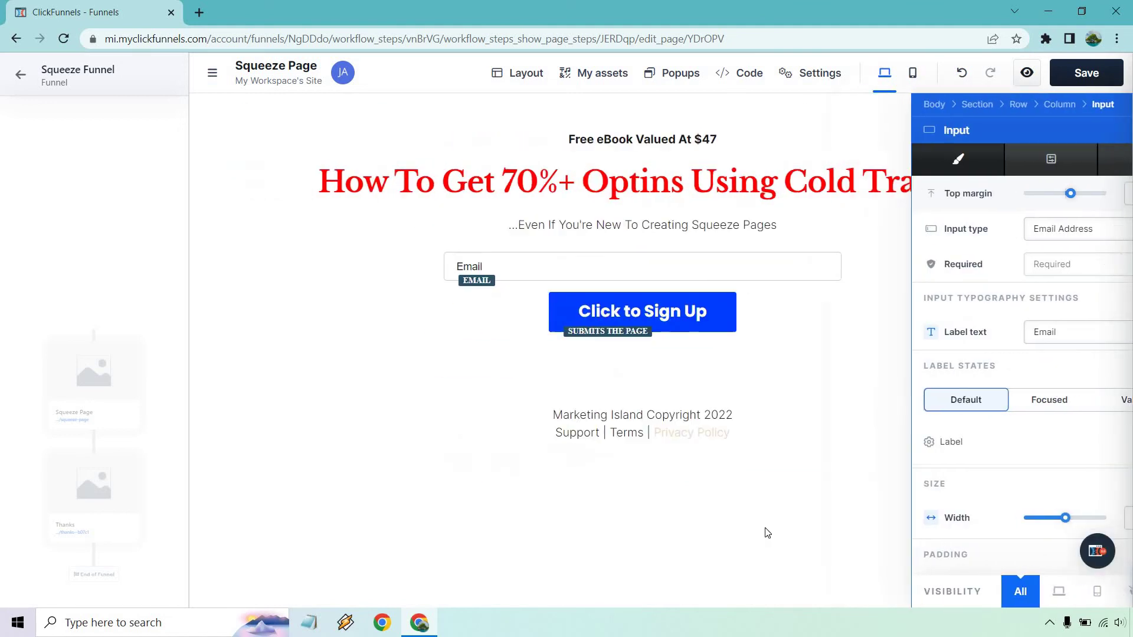
{"action": "left_click", "coordinate": [711, 312]}
{"action": "triple_click", "coordinate": [991, 261]}
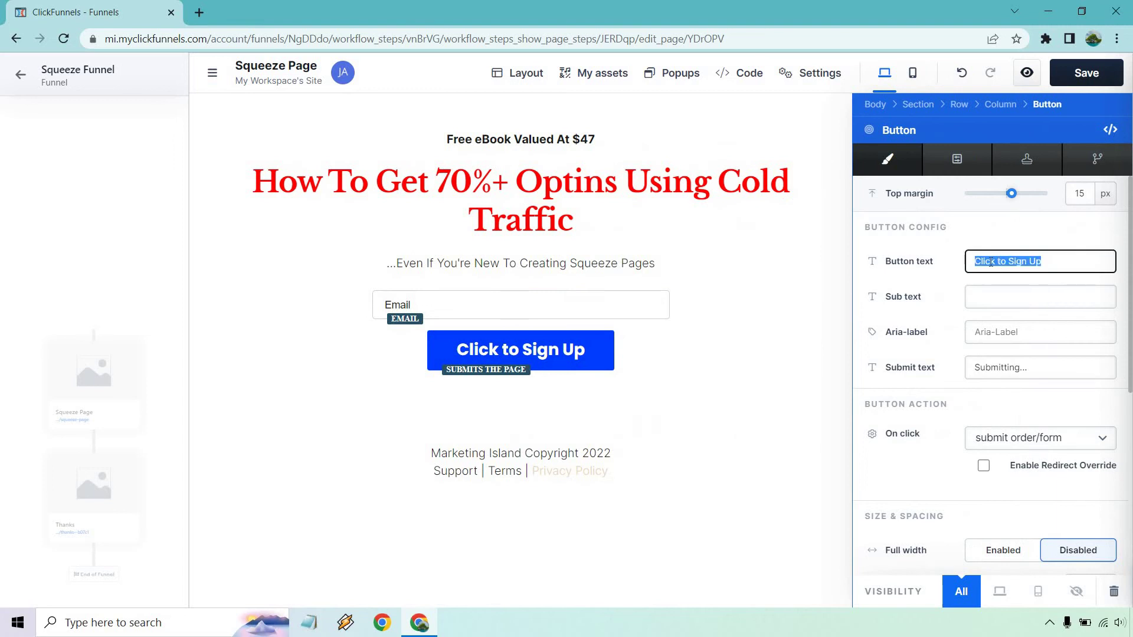
{"action": "type", "text": "Click Here To Get Instant"}
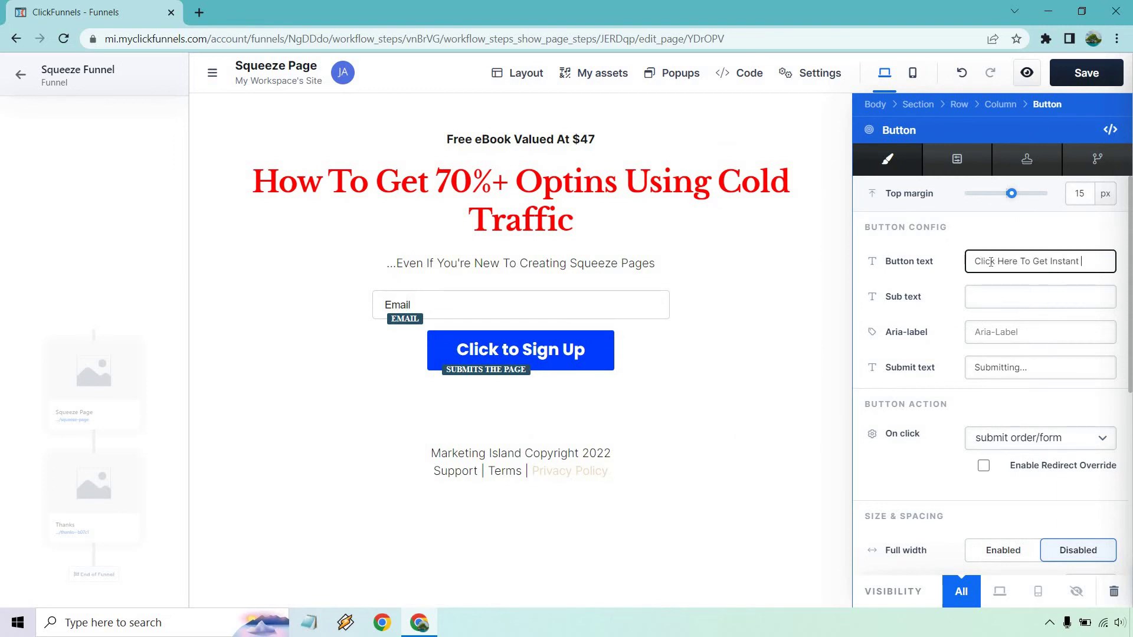
{"action": "type", "text": " Access"}
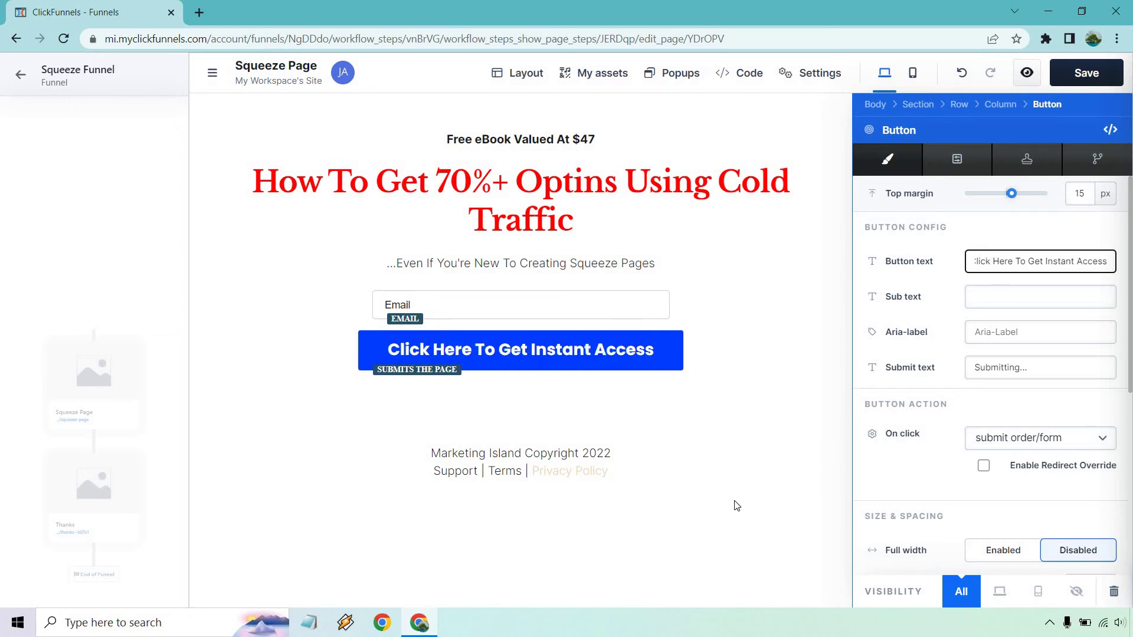
{"action": "left_click", "coordinate": [727, 509]}
Step: Try adding an 'Enter In Your Best Email Below' line under the subheadline, then remove it
{"action": "left_click", "coordinate": [717, 229]}
{"action": "left_click", "coordinate": [717, 230]}
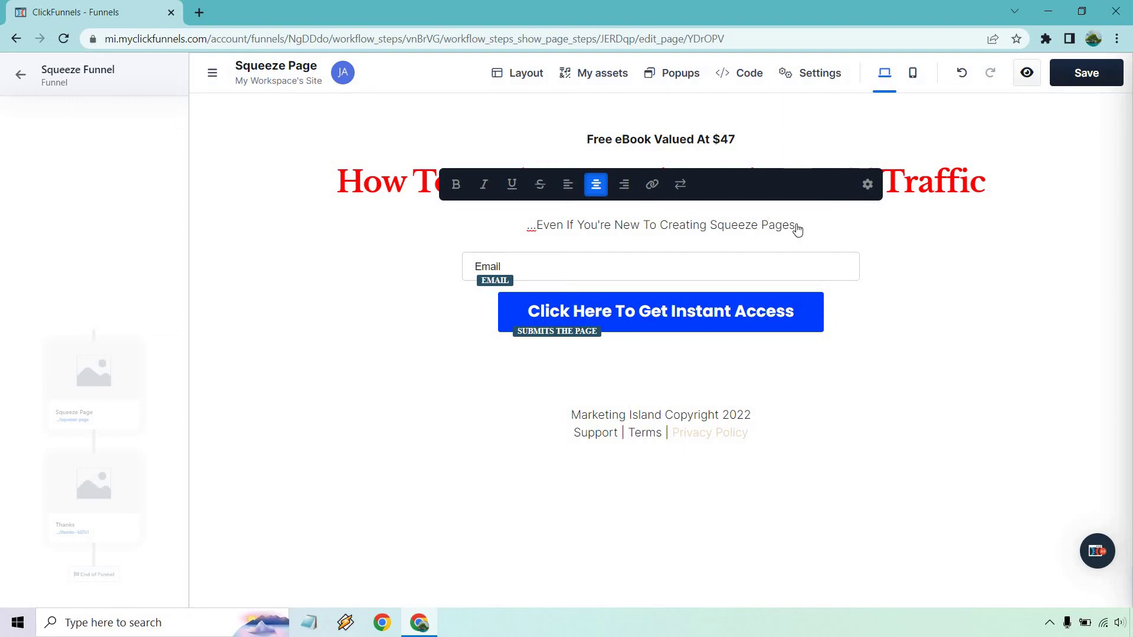
{"action": "key", "text": "Return"}
{"action": "type", "text": "Enter In Your"}
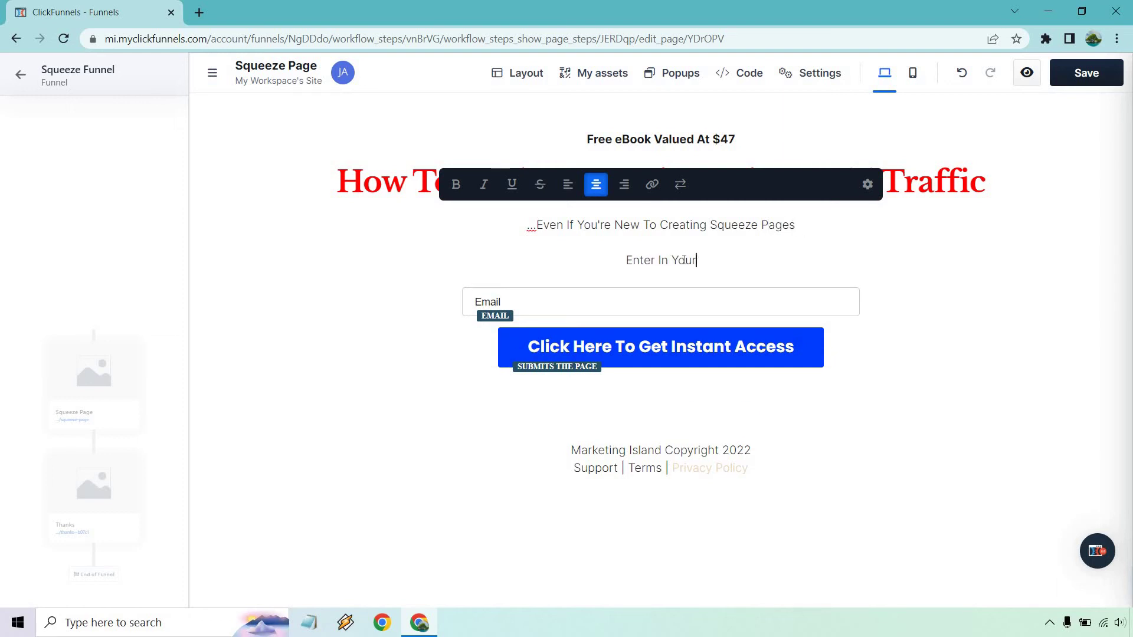
{"action": "type", "text": " Best Email Below"}
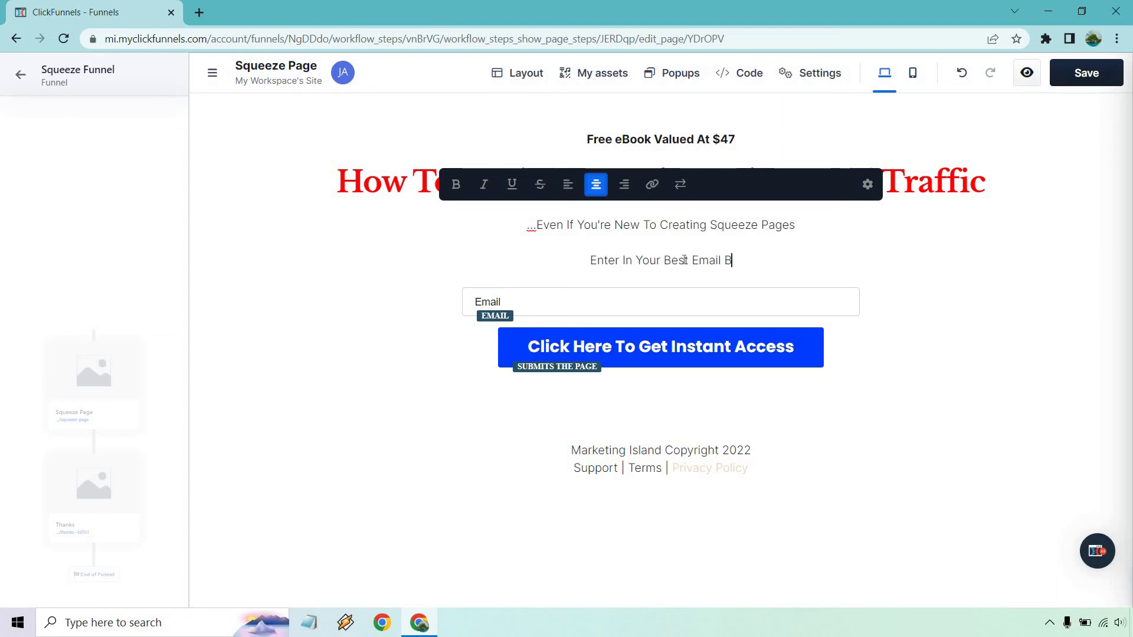
{"action": "key", "text": "BackSpace"}
{"action": "key", "text": "BackSpace"}
{"action": "key", "text": "BackSpace"}
{"action": "key", "text": "BackSpace"}
{"action": "key", "text": "BackSpace"}
{"action": "key", "text": "BackSpace"}
{"action": "key", "text": "BackSpace"}
{"action": "key", "text": "BackSpace"}
{"action": "key", "text": "BackSpace"}
{"action": "key", "text": "BackSpace"}
{"action": "key", "text": "BackSpace"}
{"action": "key", "text": "BackSpace"}
{"action": "key", "text": "BackSpace"}
{"action": "key", "text": "BackSpace"}
{"action": "key", "text": "BackSpace"}
{"action": "key", "text": "BackSpace"}
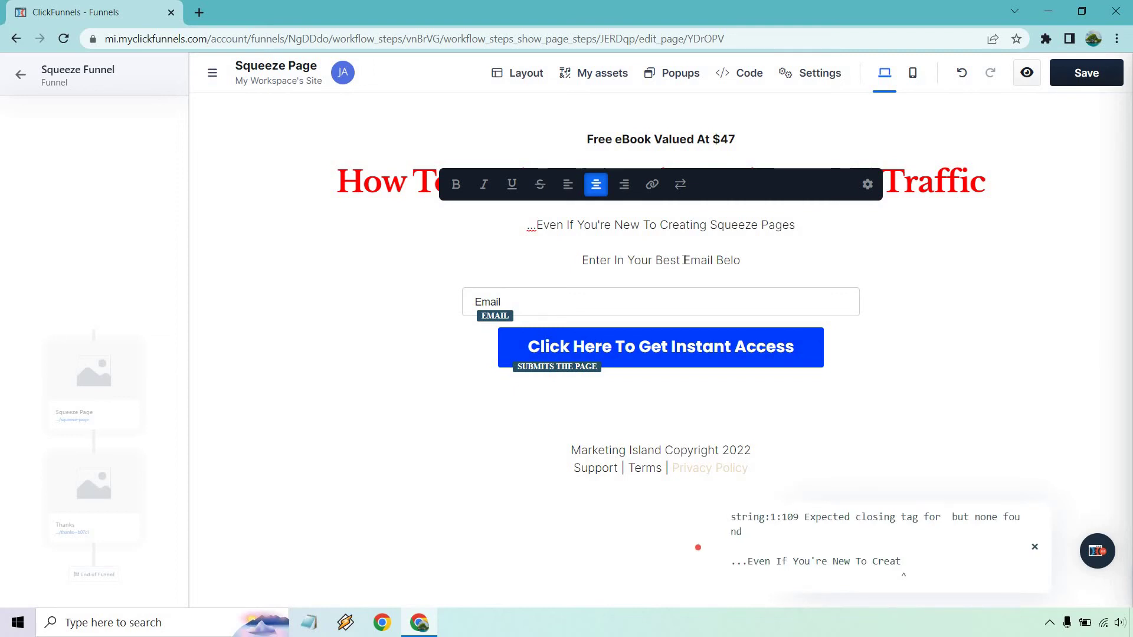
{"action": "key", "text": "BackSpace"}
{"action": "key", "text": "BackSpace"}
{"action": "key", "text": "BackSpace"}
{"action": "key", "text": "BackSpace"}
{"action": "key", "text": "BackSpace"}
{"action": "key", "text": "BackSpace"}
{"action": "key", "text": "BackSpace"}
{"action": "key", "text": "BackSpace"}
{"action": "key", "text": "BackSpace"}
{"action": "key", "text": "BackSpace"}
{"action": "key", "text": "BackSpace"}
{"action": "key", "text": "BackSpace"}
{"action": "key", "text": "BackSpace"}
{"action": "key", "text": "BackSpace"}
{"action": "key", "text": "BackSpace"}
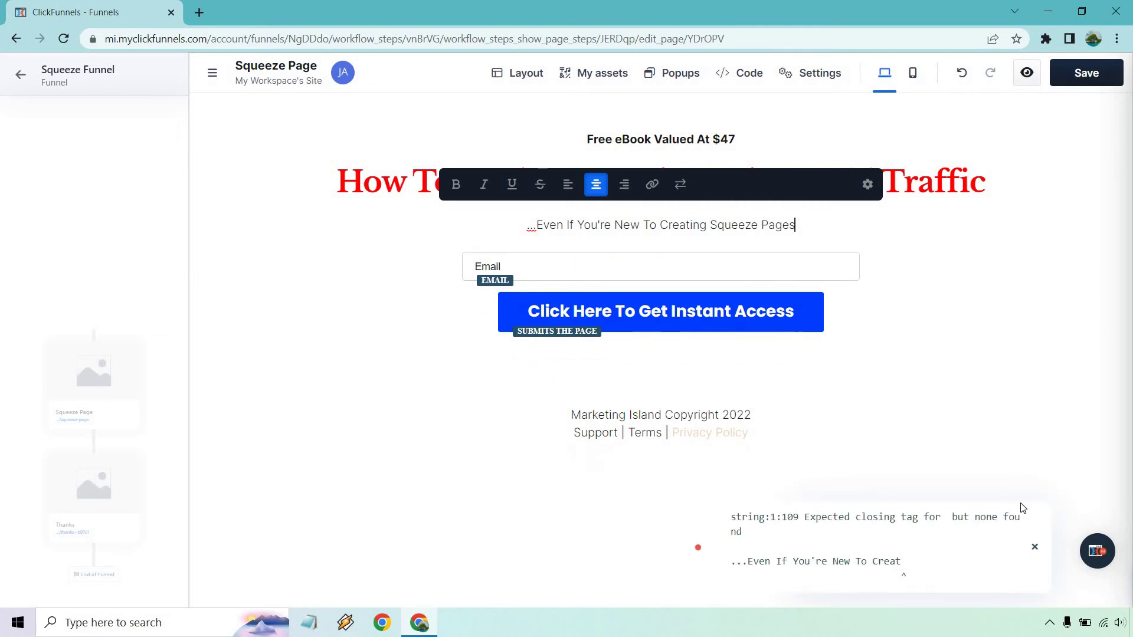
{"action": "left_click", "coordinate": [631, 268]}
{"action": "left_click", "coordinate": [559, 387]}
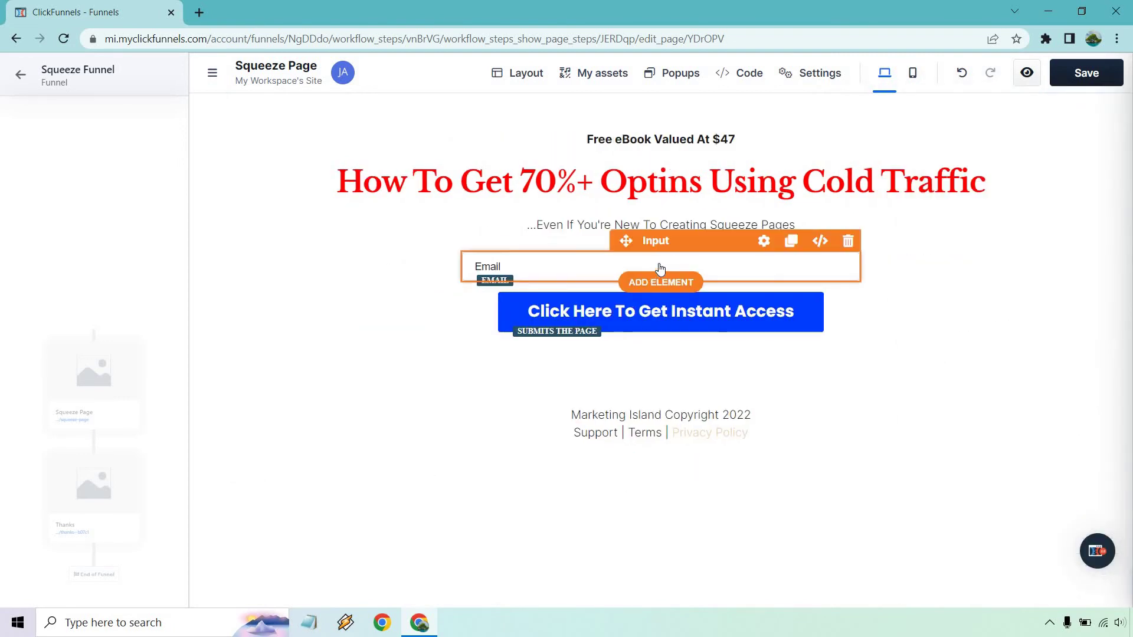
Step: Replace the email field's 'Email' label with 'Enter Your Best Email Address Here'
{"action": "left_click", "coordinate": [659, 270]}
{"action": "left_click_drag", "start_coordinate": [1016, 334], "coordinate": [964, 348]}
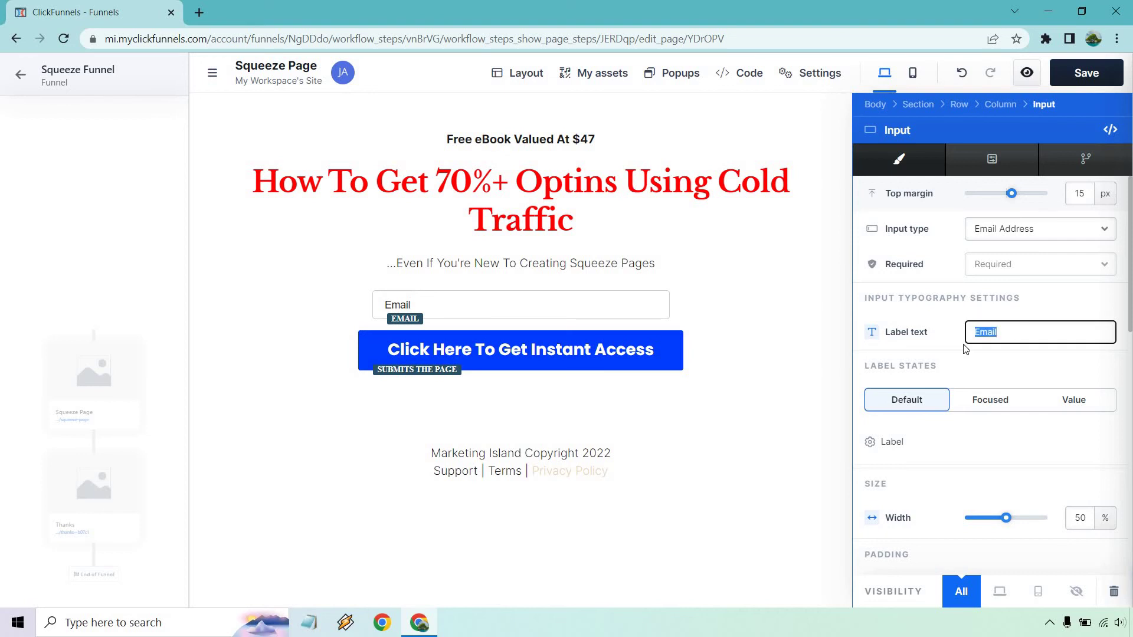
{"action": "type", "text": "Enter Your Best Email Address Here"}
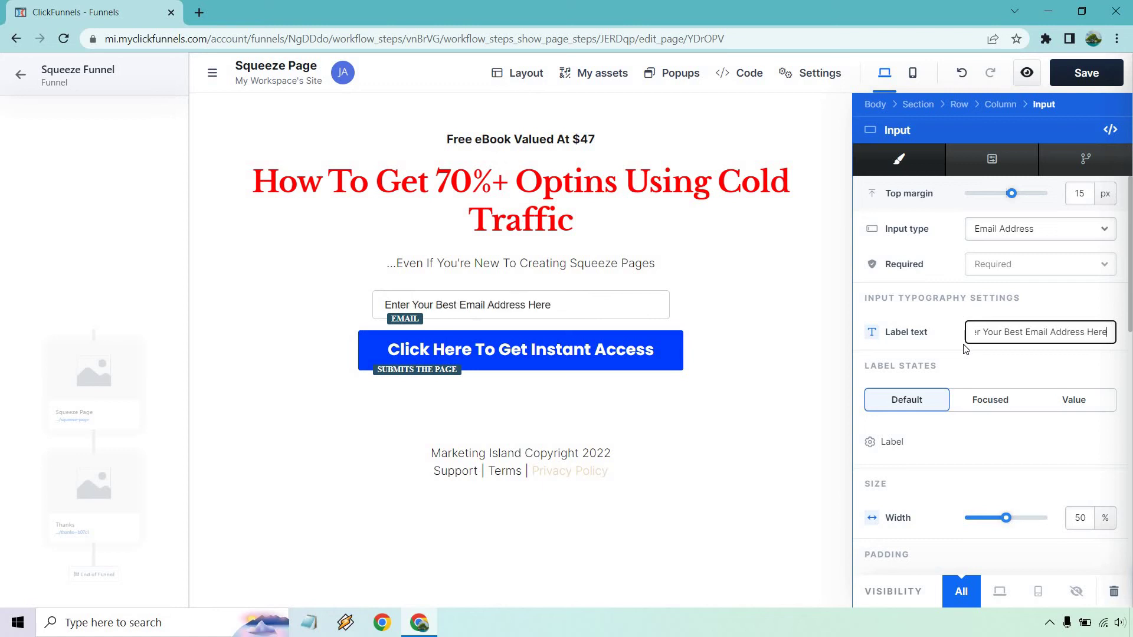
{"action": "left_click", "coordinate": [961, 571]}
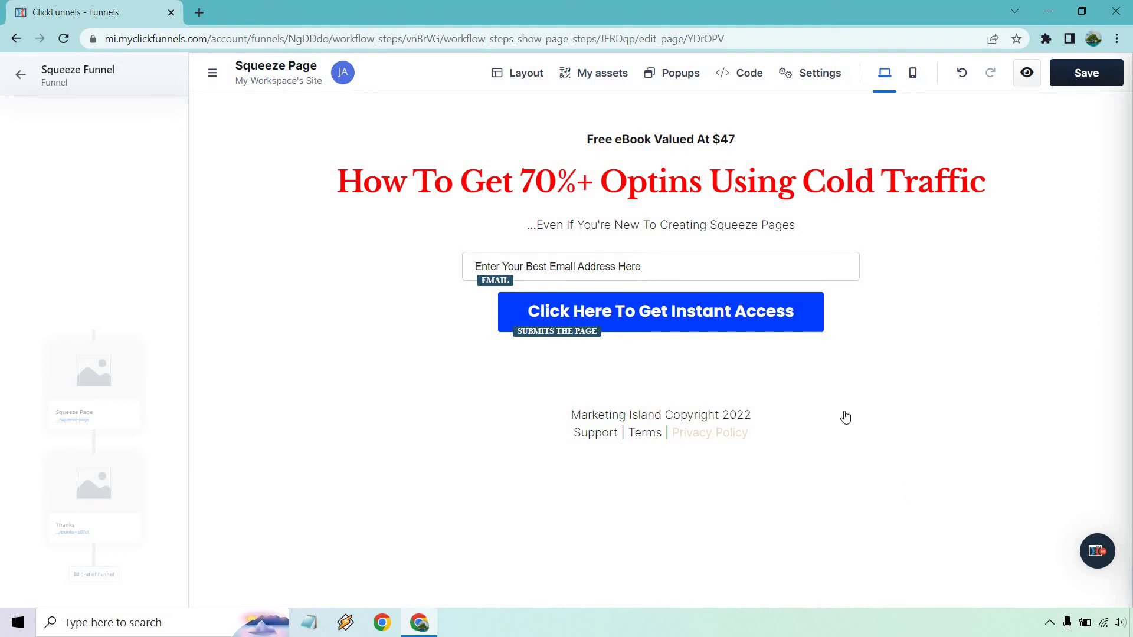
Step: Confirm the button's On click action stays on submit order/form
{"action": "left_click", "coordinate": [770, 308]}
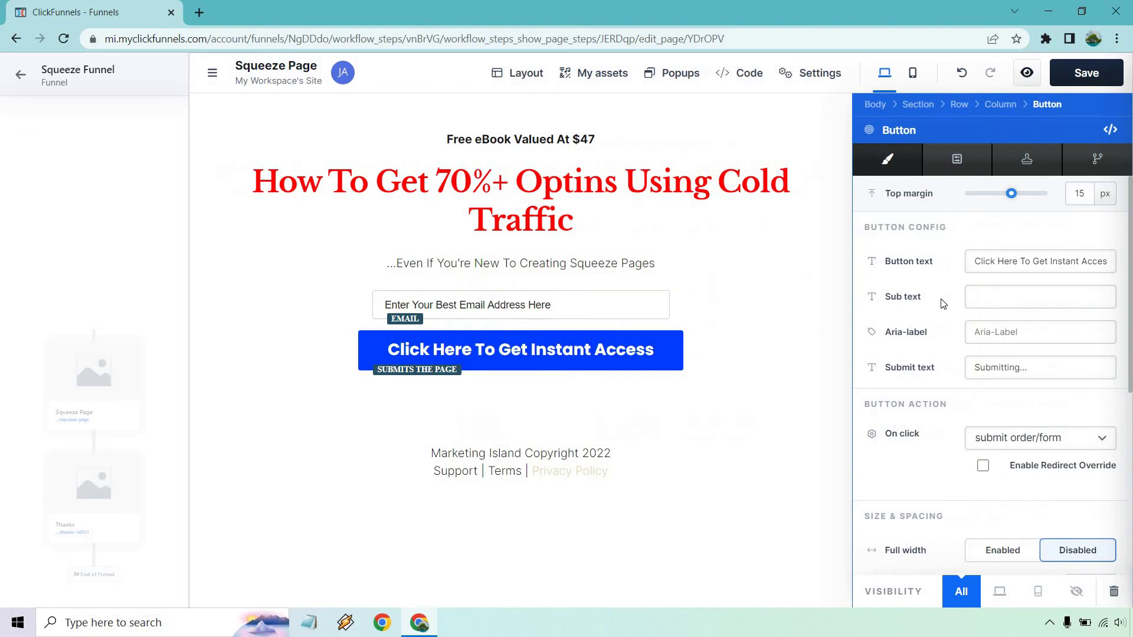
{"action": "scroll", "coordinate": [973, 332], "scroll_direction": "down", "scroll_amount": 5}
{"action": "scroll", "coordinate": [973, 332], "scroll_direction": "up", "scroll_amount": 5}
{"action": "scroll", "coordinate": [952, 298], "scroll_direction": "down", "scroll_amount": 2}
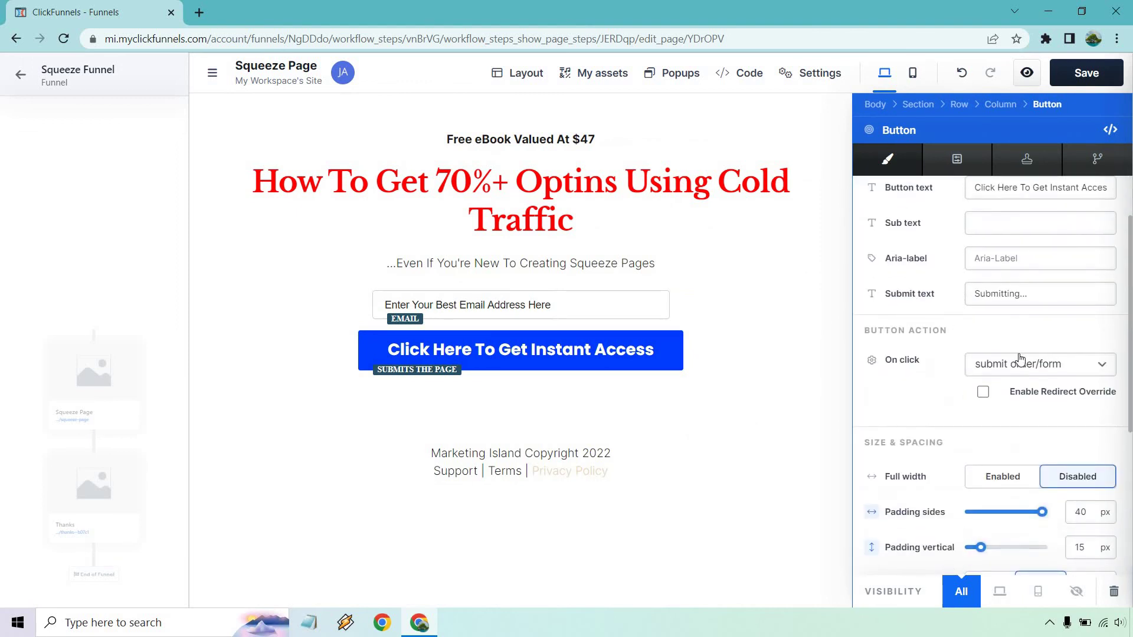
{"action": "left_click", "coordinate": [1030, 364]}
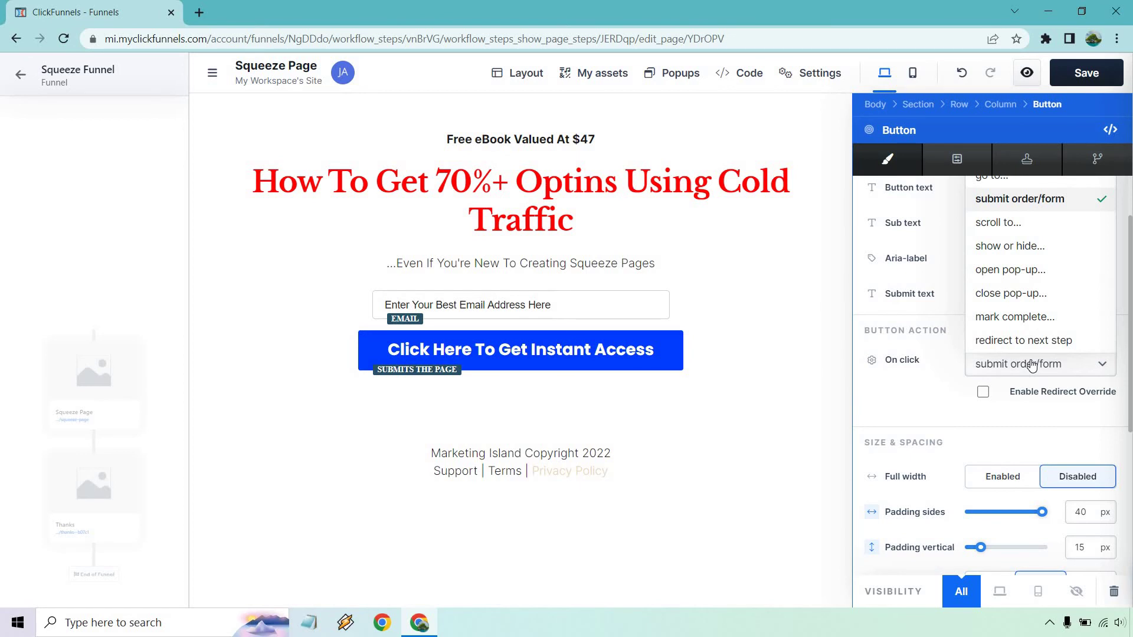
{"action": "left_click", "coordinate": [937, 389]}
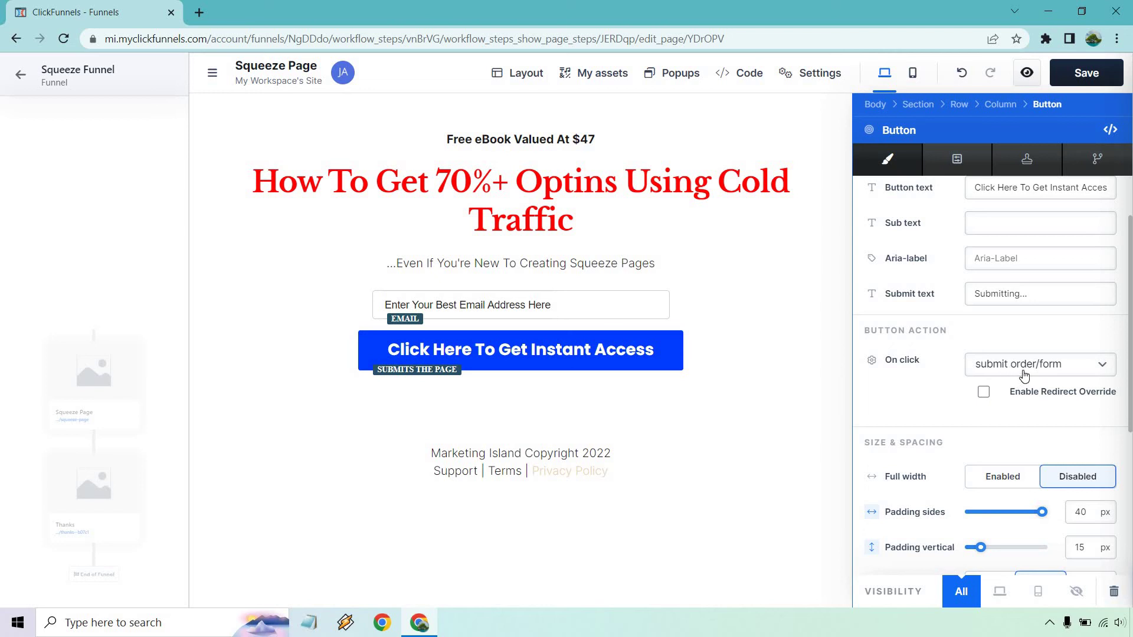
Step: Close the button settings and save the squeeze page
{"action": "scroll", "coordinate": [1020, 378], "scroll_direction": "up", "scroll_amount": 1}
{"action": "scroll", "coordinate": [974, 378], "scroll_direction": "down", "scroll_amount": 5}
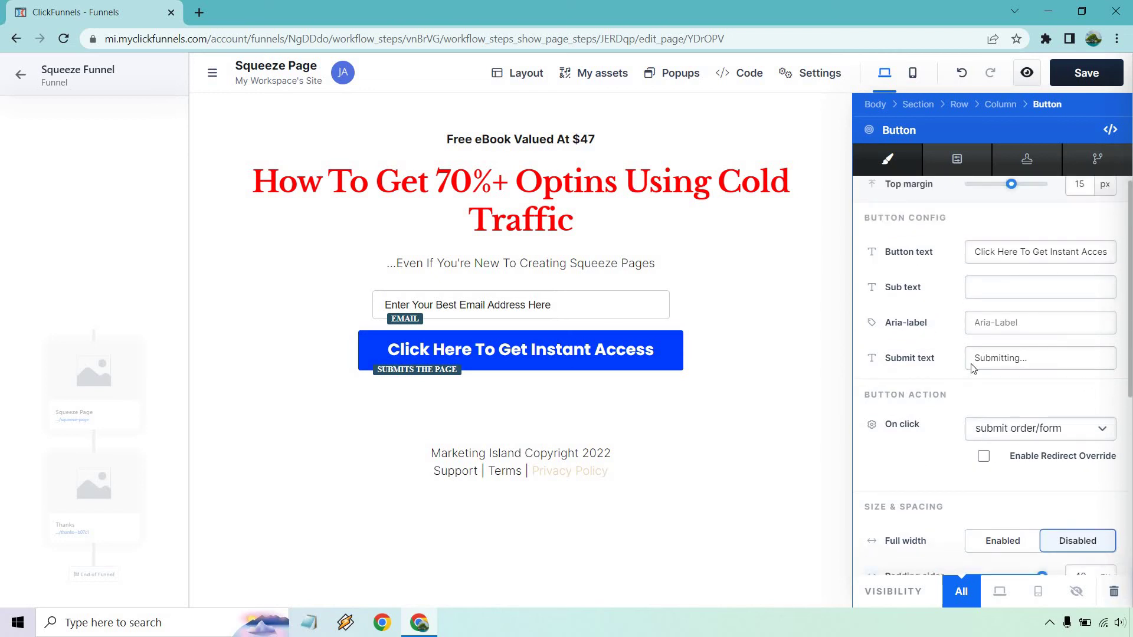
{"action": "scroll", "coordinate": [970, 365], "scroll_direction": "up", "scroll_amount": 5}
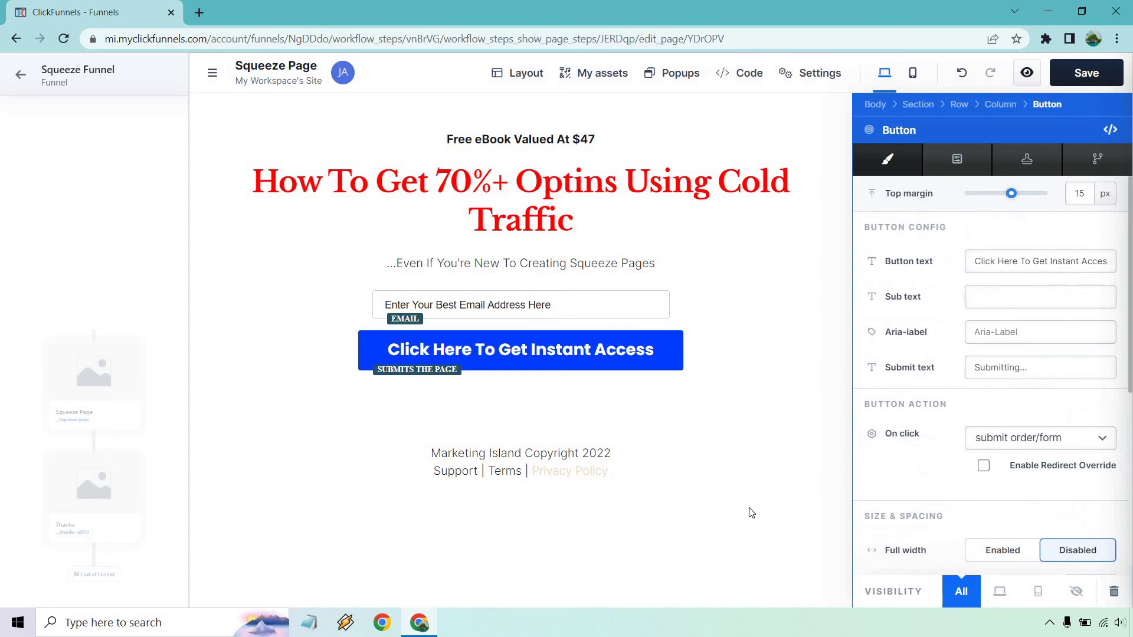
{"action": "left_click", "coordinate": [817, 384]}
{"action": "left_click", "coordinate": [1092, 85]}
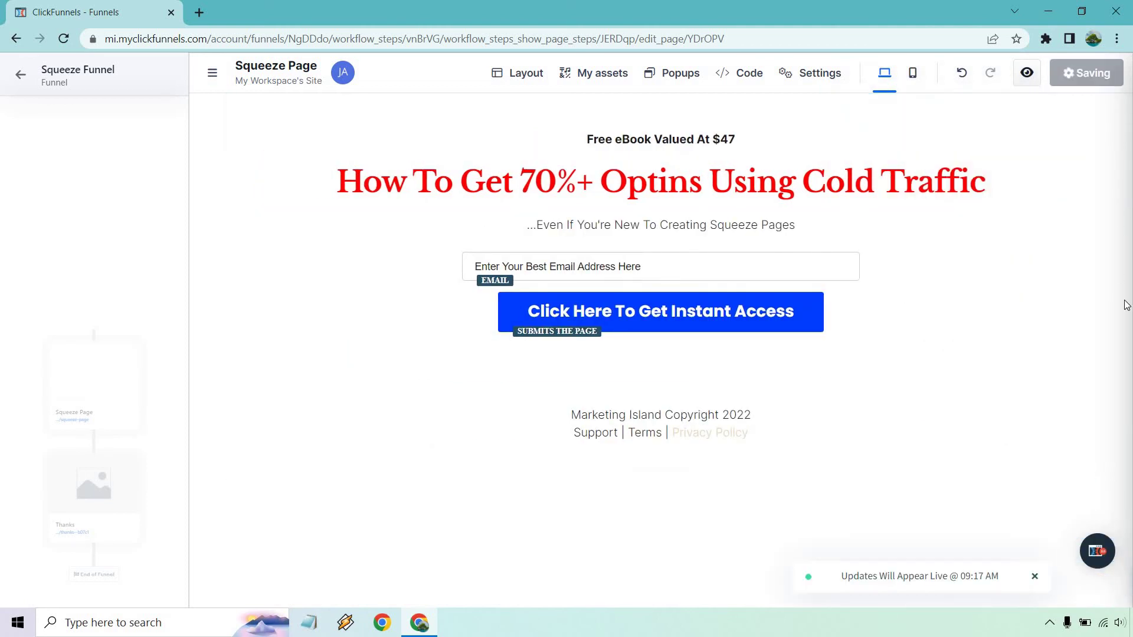
{"action": "left_click", "coordinate": [1026, 71]}
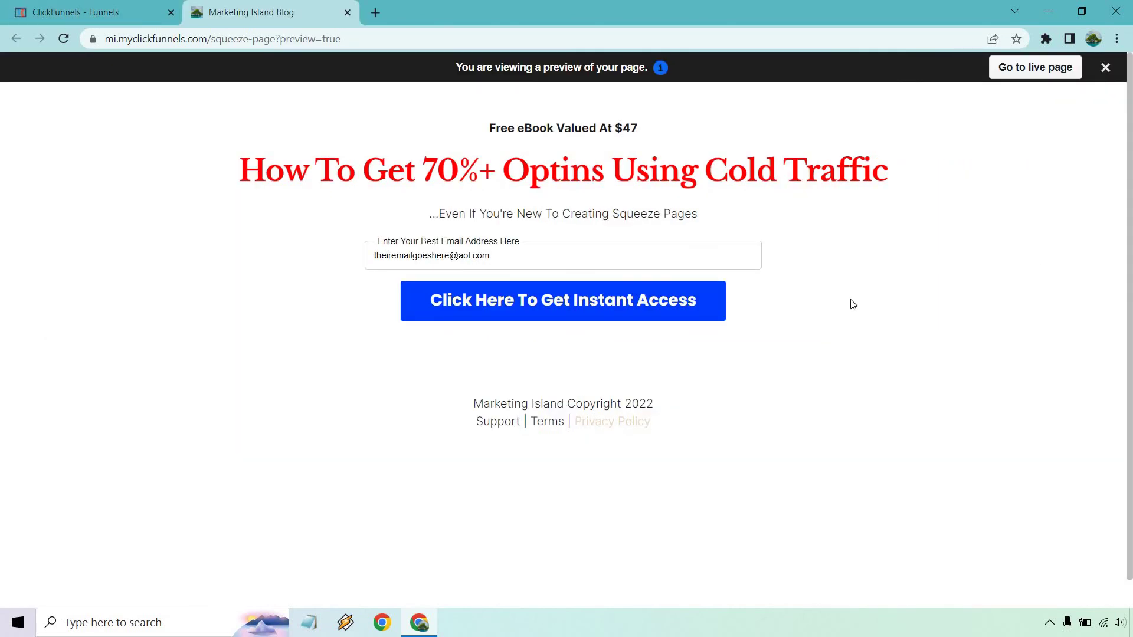
{"action": "left_click", "coordinate": [577, 303]}
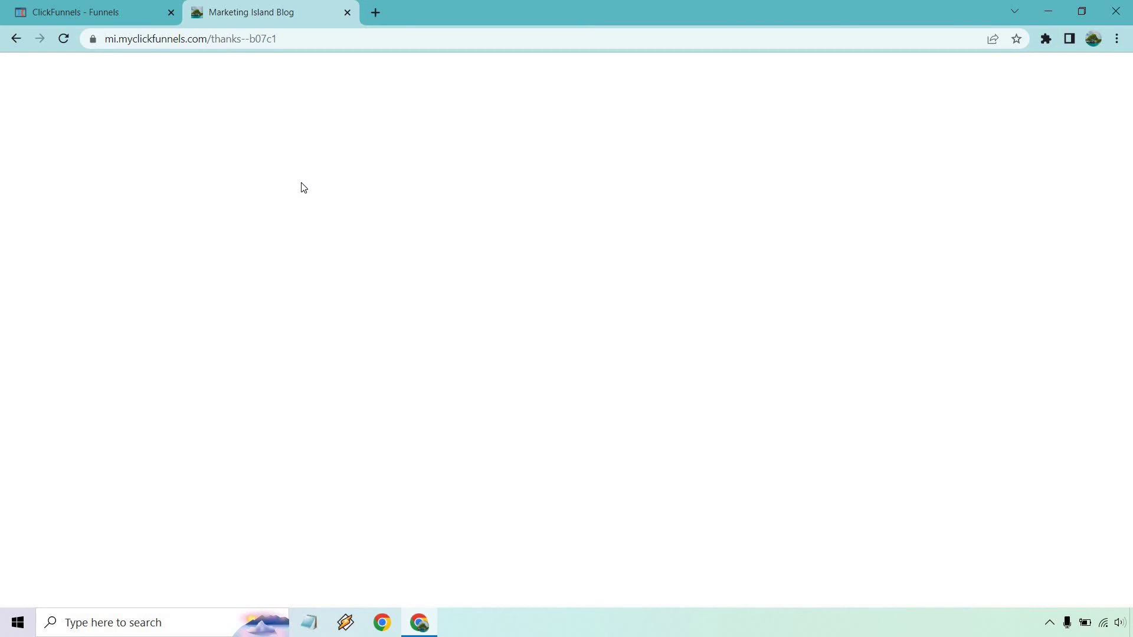
{"action": "left_click", "coordinate": [347, 12]}
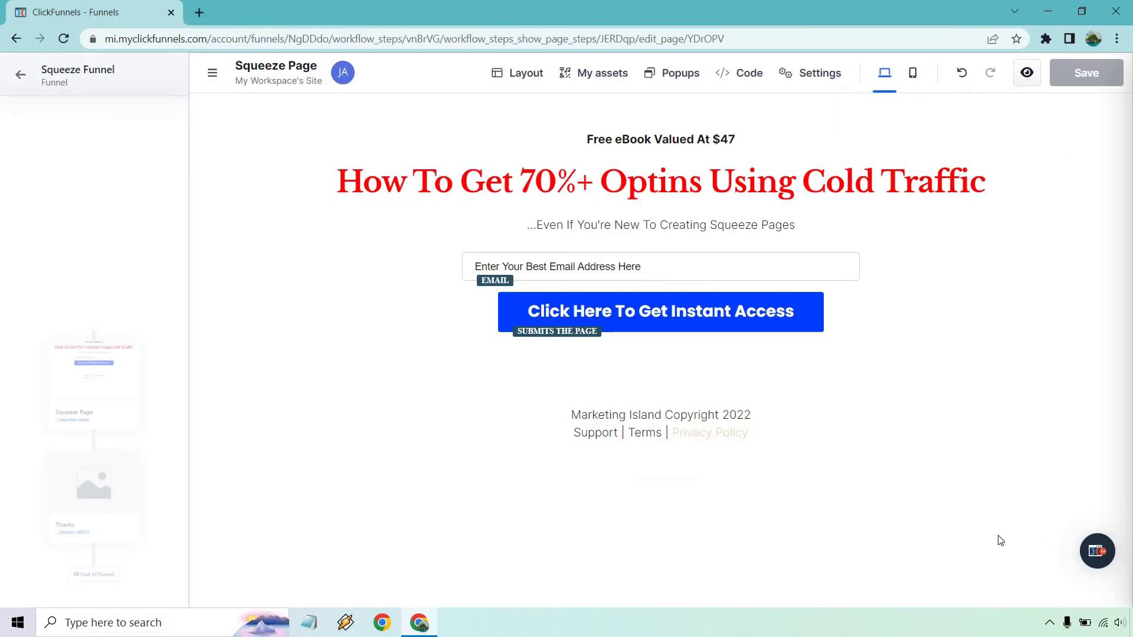